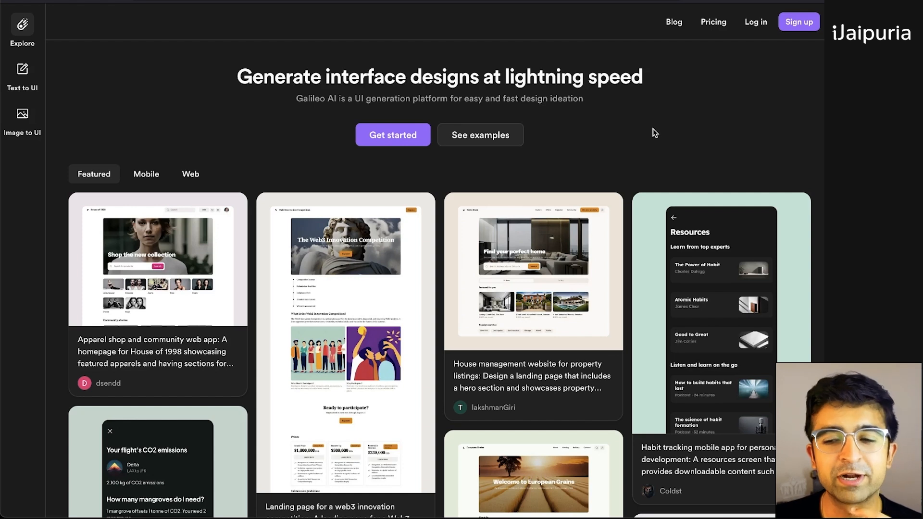
# Examine Galileo AI's featured interface designs and its pricing plans, and go to the log-in page.
pyautogui.scroll(-1, 655, 133)
pyautogui.scroll(-4, 343, 239)
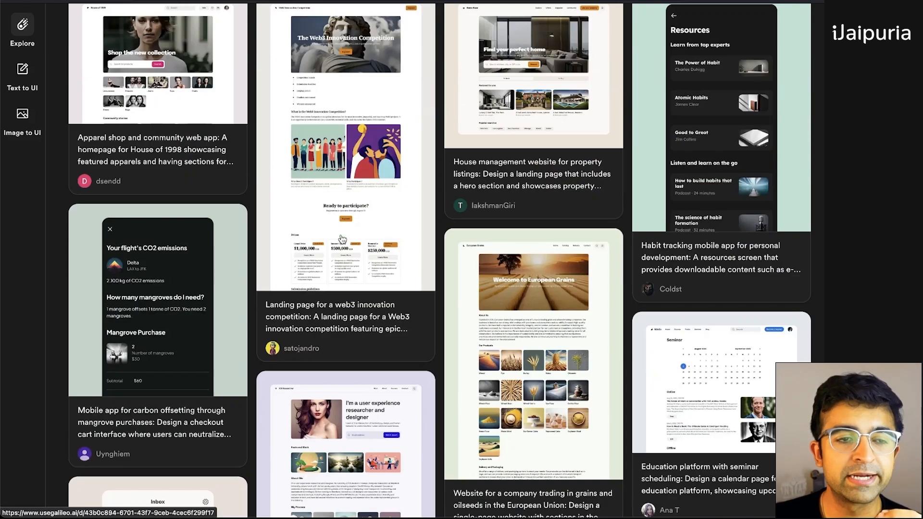
pyautogui.scroll(-4, 341, 237)
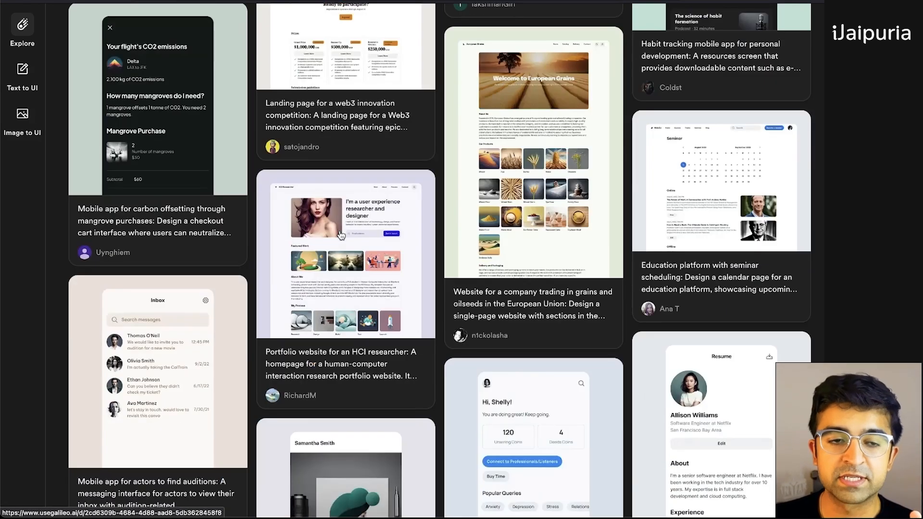
pyautogui.scroll(-14, 340, 235)
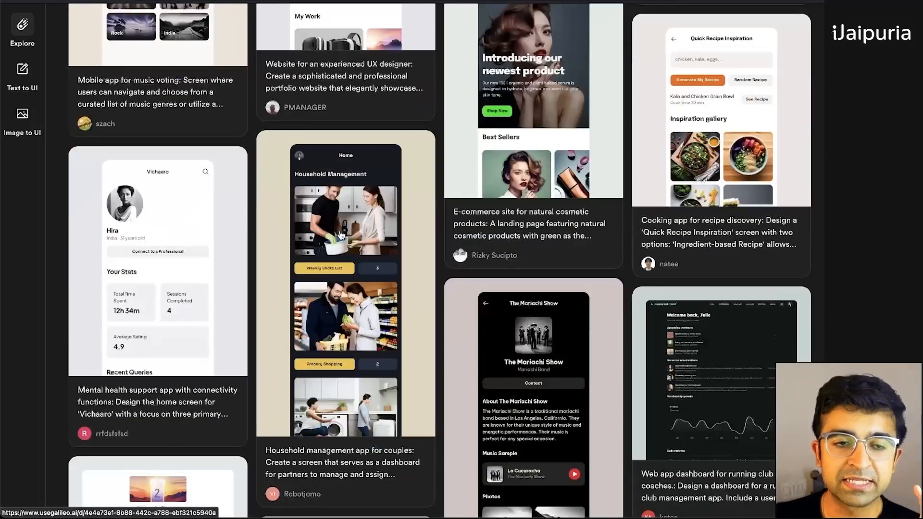
pyautogui.scroll(-10, 340, 236)
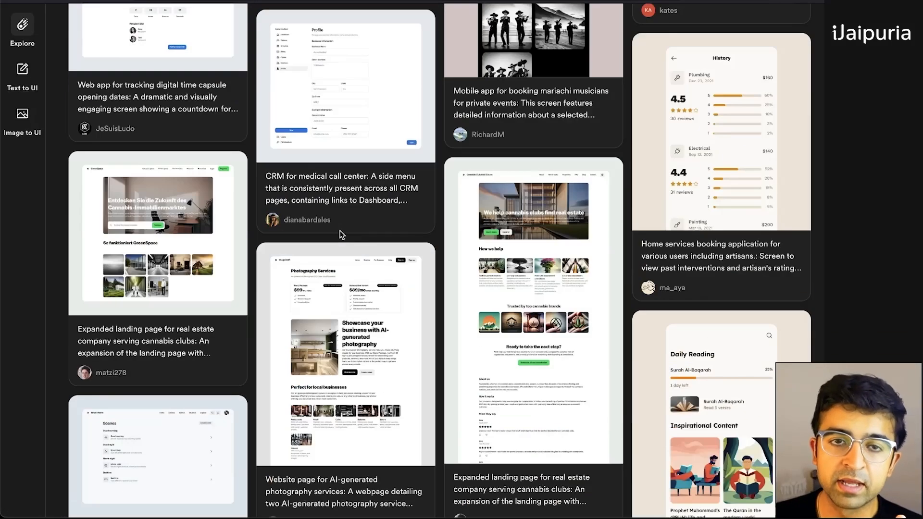
pyautogui.scroll(20, 340, 234)
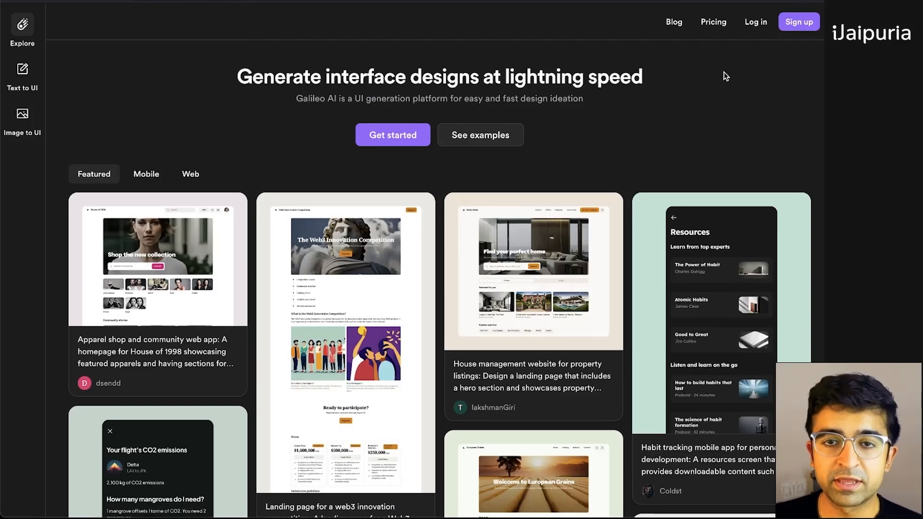
pyautogui.click(715, 21)
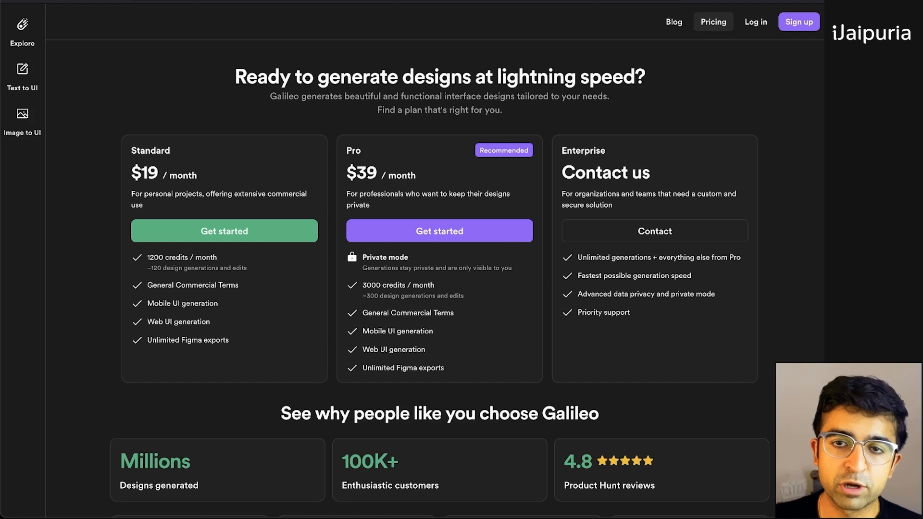
pyautogui.click(759, 23)
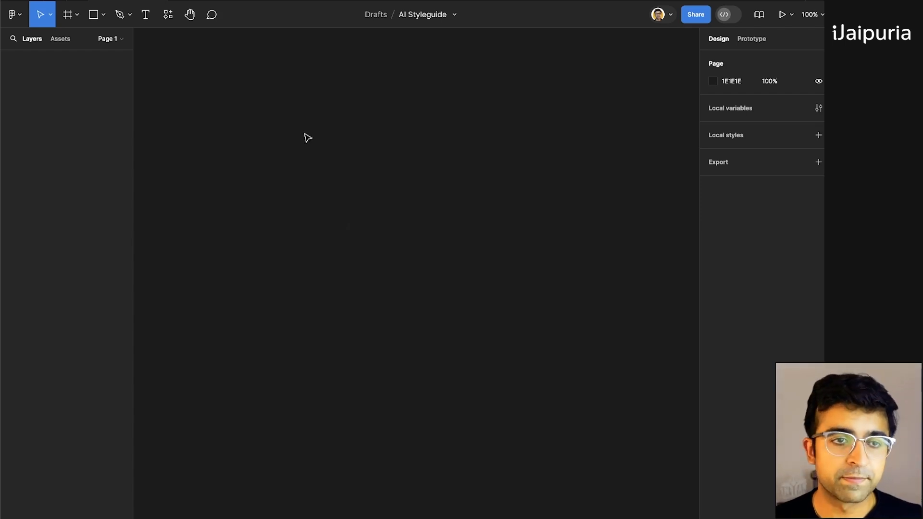
# Switch to Figma, search the plugins for "relume" and run the Relume plugin.
pyautogui.click(167, 18)
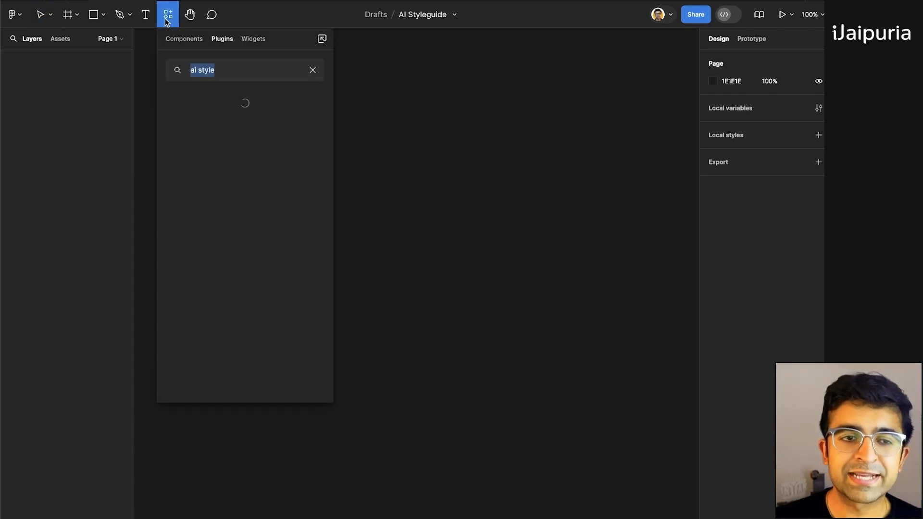
pyautogui.write('relume')
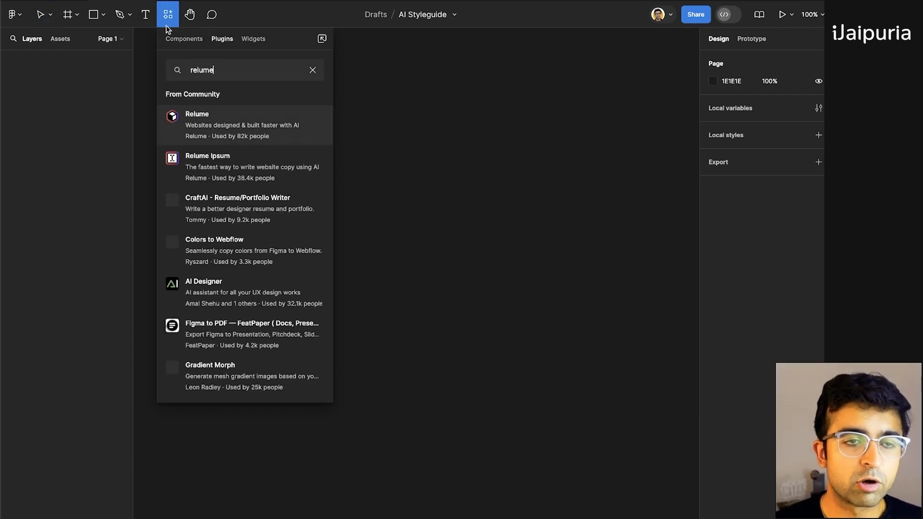
pyautogui.moveTo(232, 129)
pyautogui.click(311, 125)
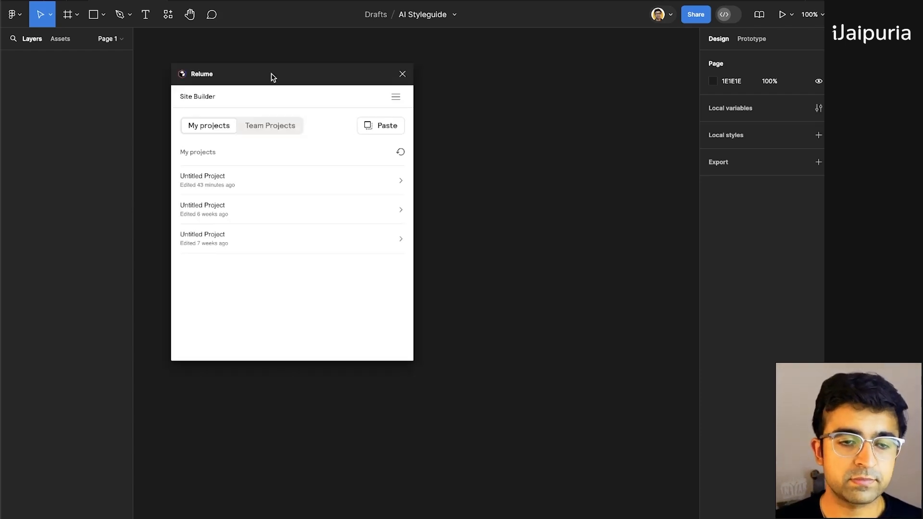
pyautogui.moveTo(273, 77); pyautogui.dragTo(303, 74)
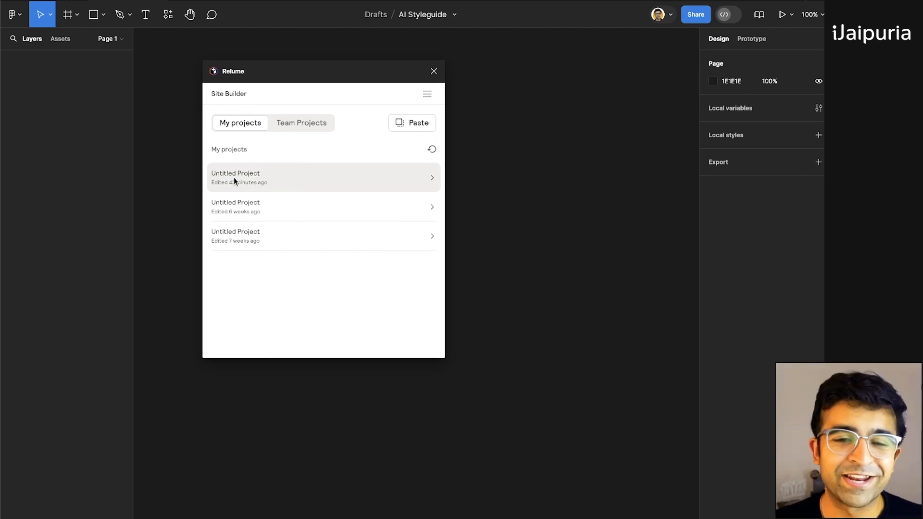
# Open the most recently edited untitled Relume project and add its Primary Sitemap wireframe to the canvas.
pyautogui.click(258, 181)
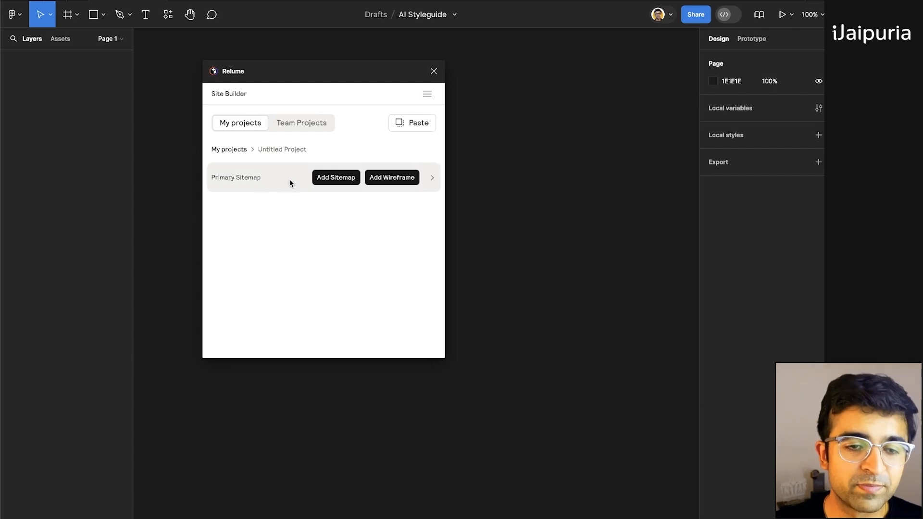
pyautogui.click(388, 182)
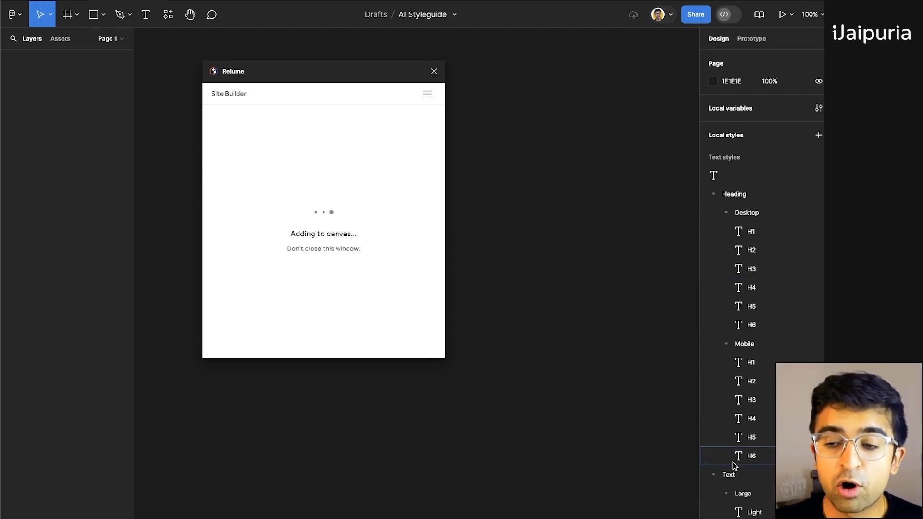
pyautogui.scroll(-10, 733, 463)
pyautogui.scroll(-5, 733, 463)
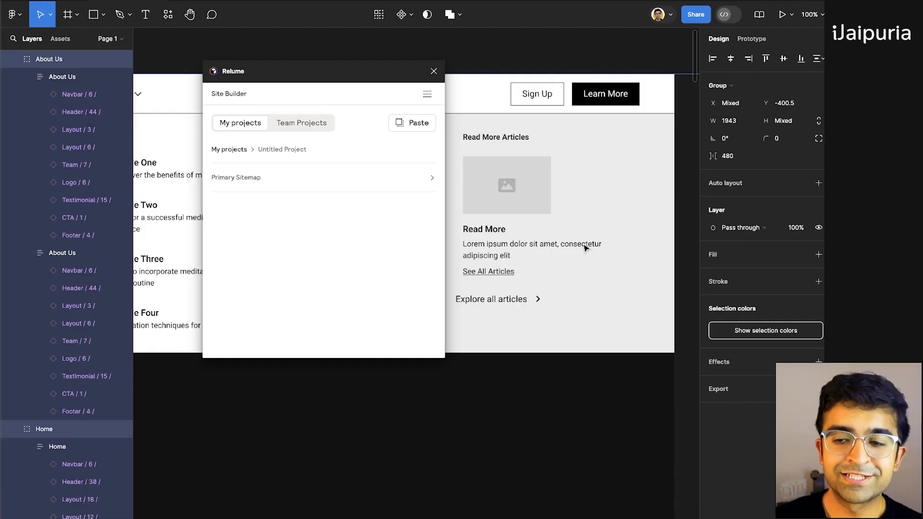
# Close the Relume plugin and look over the imported Home and About Us wireframes.
pyautogui.moveTo(268, 70); pyautogui.dragTo(373, 220)
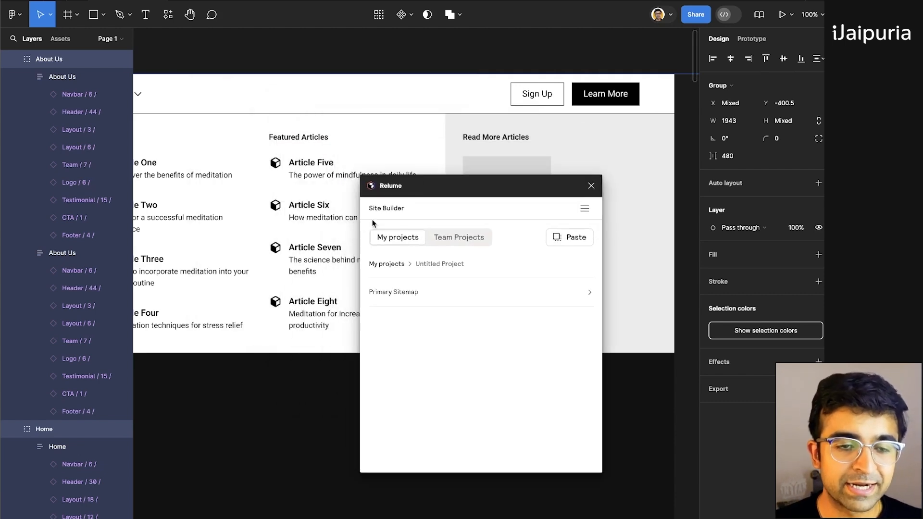
pyautogui.scroll(-5, 305, 325)
pyautogui.scroll(-2, 233, 402)
pyautogui.scroll(-10, 236, 403)
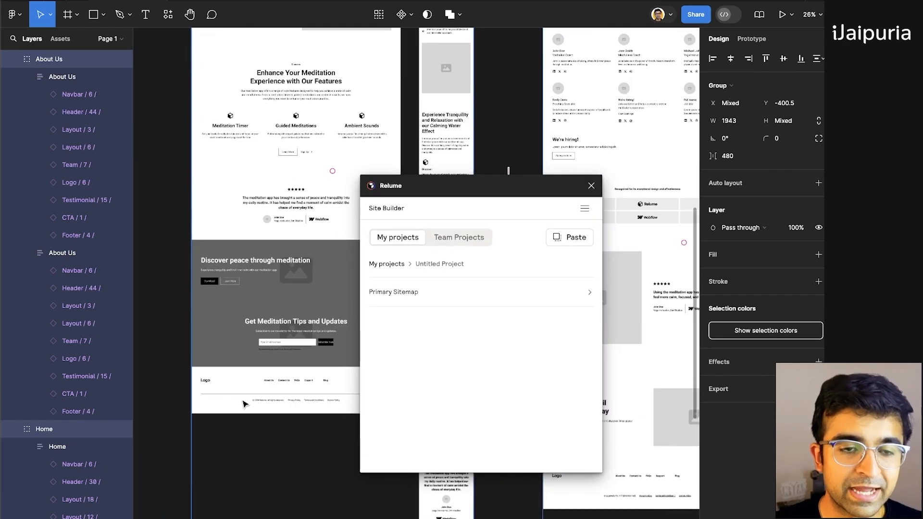
pyautogui.scroll(8, 243, 403)
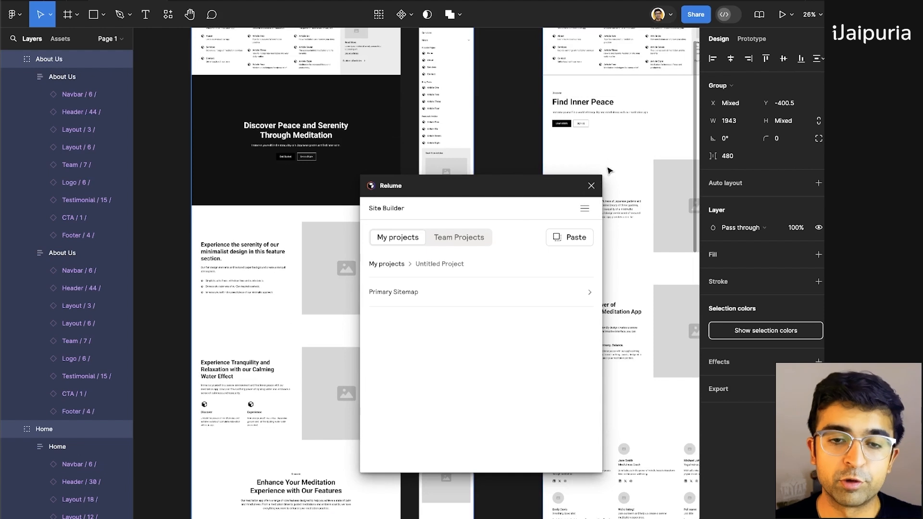
pyautogui.click(592, 184)
pyautogui.click(419, 304)
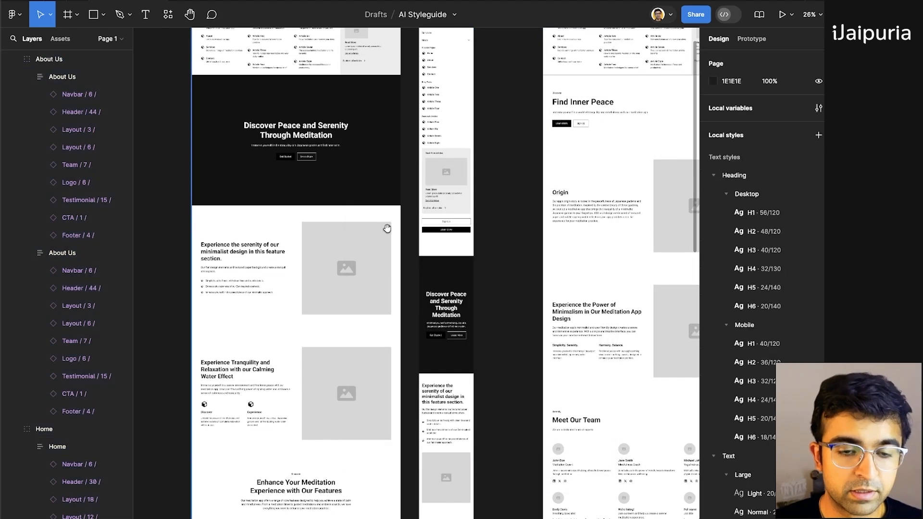
pyautogui.moveTo(383, 249); pyautogui.dragTo(513, 315)
pyautogui.moveTo(481, 107); pyautogui.dragTo(436, 272)
pyautogui.scroll(3, 353, 338)
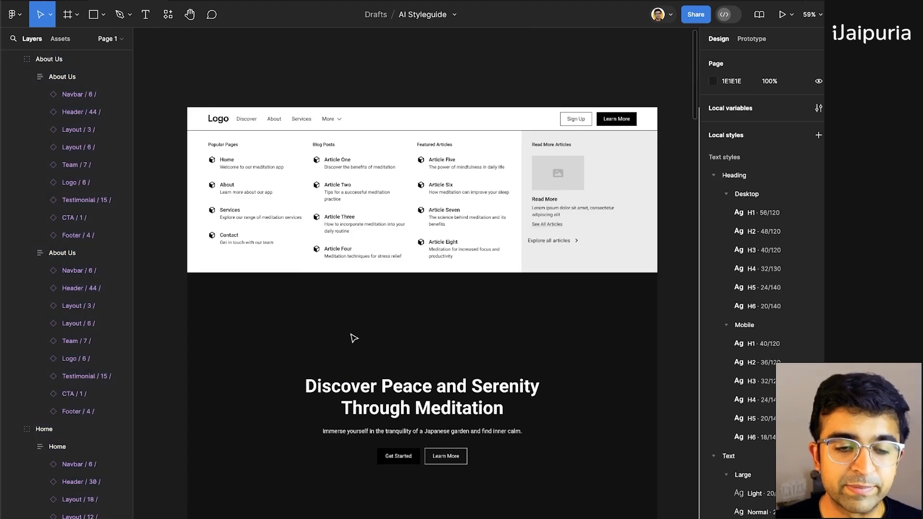
pyautogui.scroll(-5, 354, 338)
pyautogui.scroll(-6, 356, 346)
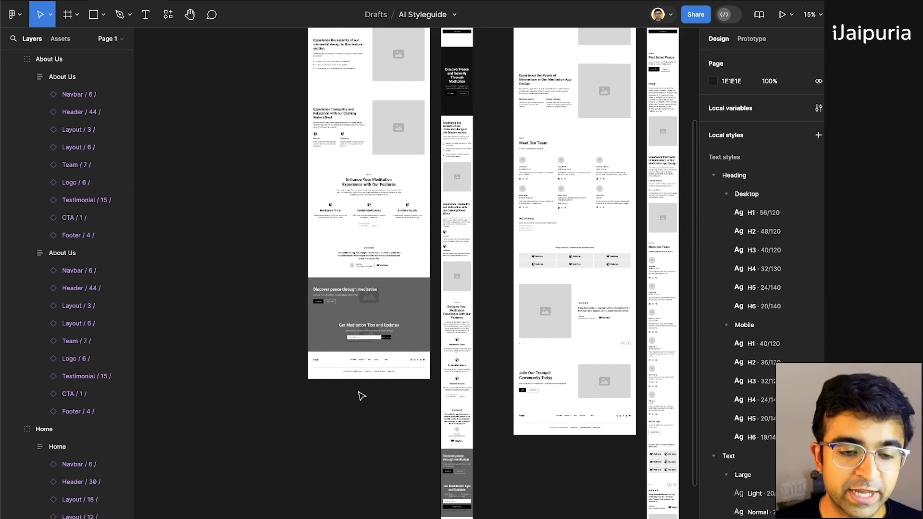
# Ungroup the Primary Sitemap group and the Home group inside it.
pyautogui.click(320, 367)
pyautogui.scroll(-3, 323, 367)
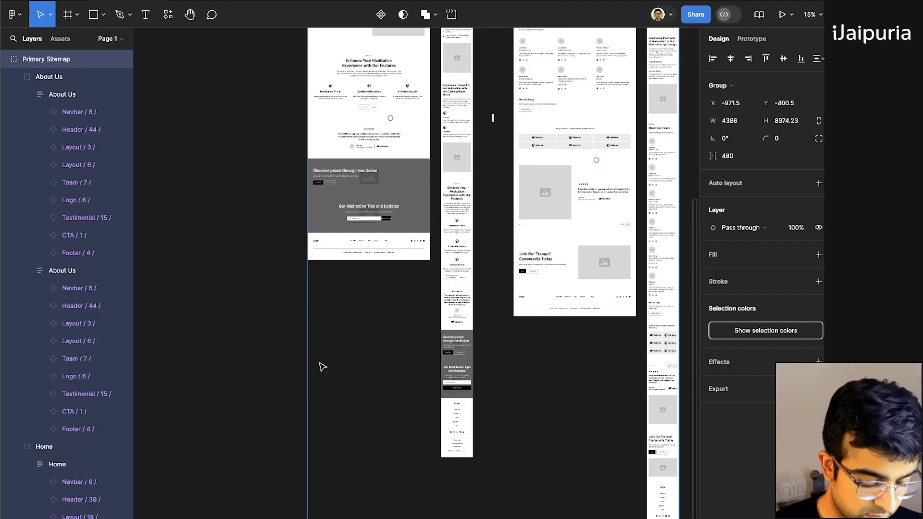
pyautogui.press('shift+super+g')
pyautogui.click(322, 367)
pyautogui.scroll(4, 337, 332)
pyautogui.click(346, 293)
pyautogui.press('shift+super+g')
pyautogui.scroll(5, 346, 296)
pyautogui.click(347, 303)
pyautogui.scroll(3, 369, 364)
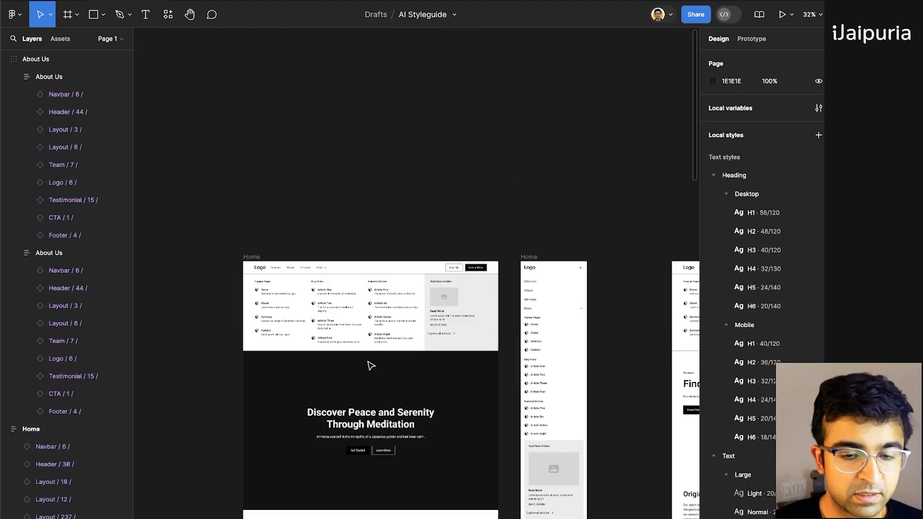
pyautogui.scroll(3, 370, 365)
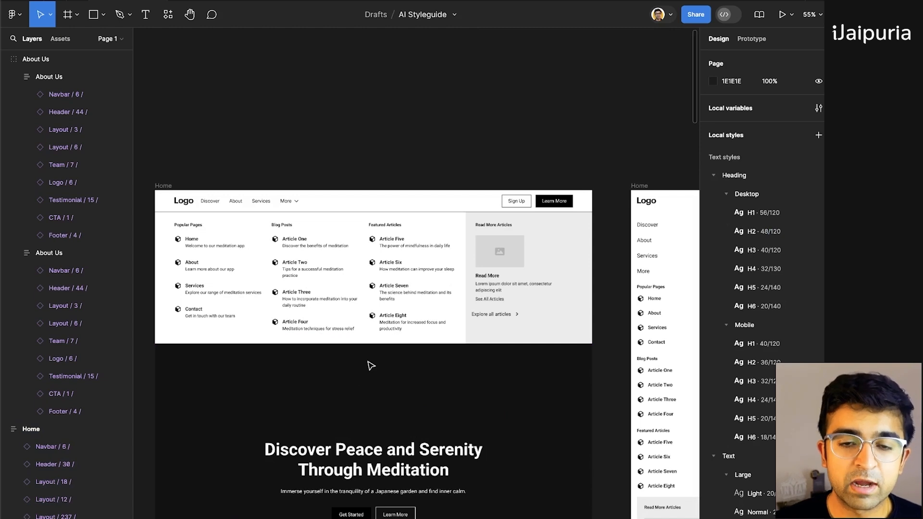
pyautogui.scroll(-1, 370, 365)
pyautogui.scroll(-1, 371, 366)
pyautogui.scroll(-2, 368, 365)
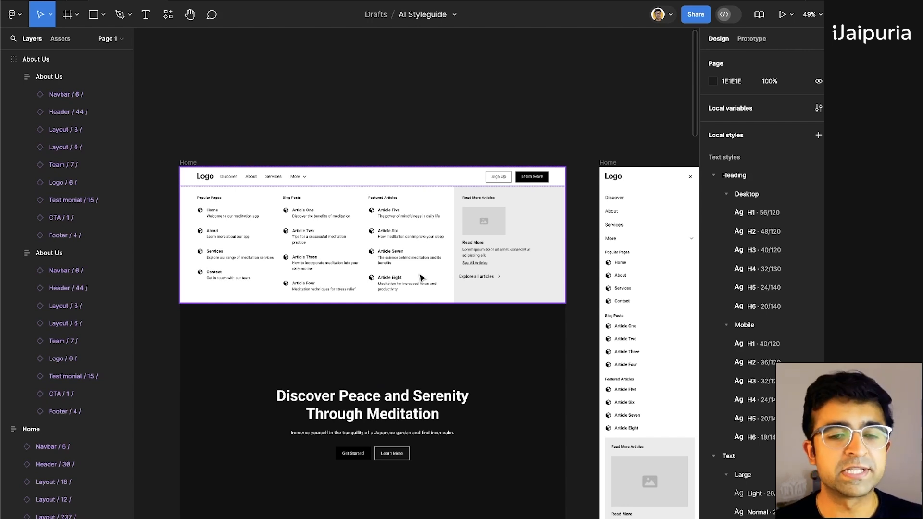
pyautogui.click(421, 278)
pyautogui.press('Delete')
pyautogui.hotkey('ctrl', 'z')
# Remove the mega menu from the navbar of the desktop Home wireframe.
pyautogui.doubleClick(284, 250)
pyautogui.press('Delete')
pyautogui.scroll(-10, 338, 314)
pyautogui.scroll(7, 327, 414)
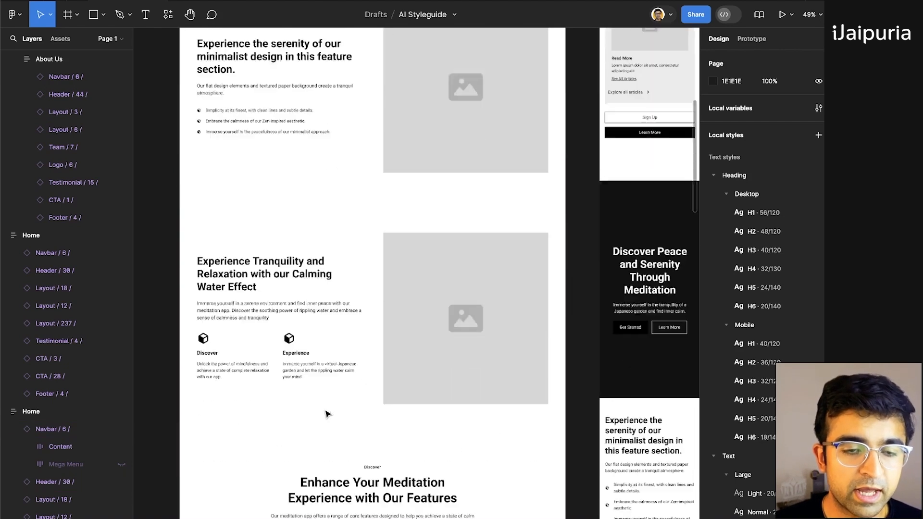
pyautogui.scroll(4, 326, 414)
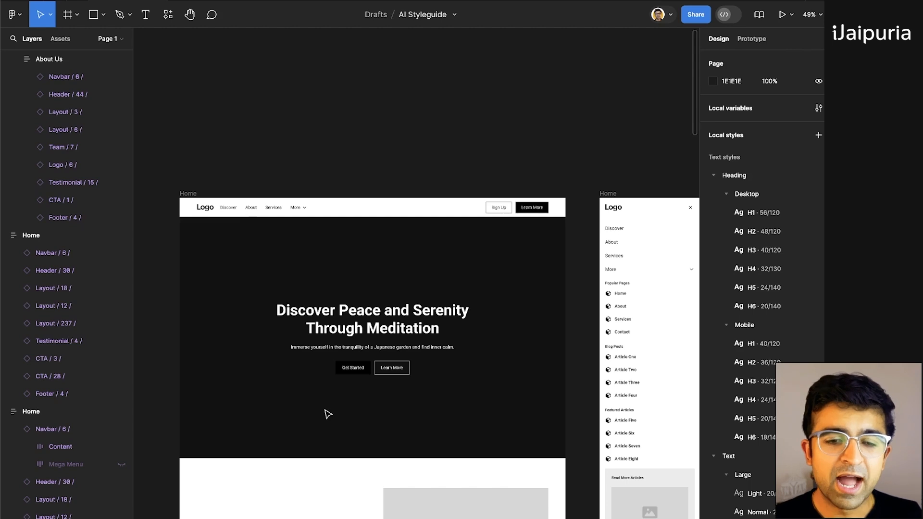
# Remove the 50% black fill from the "Discover Peace and Serenity Through Meditation" header of the desktop Home wireframe.
pyautogui.click(480, 418)
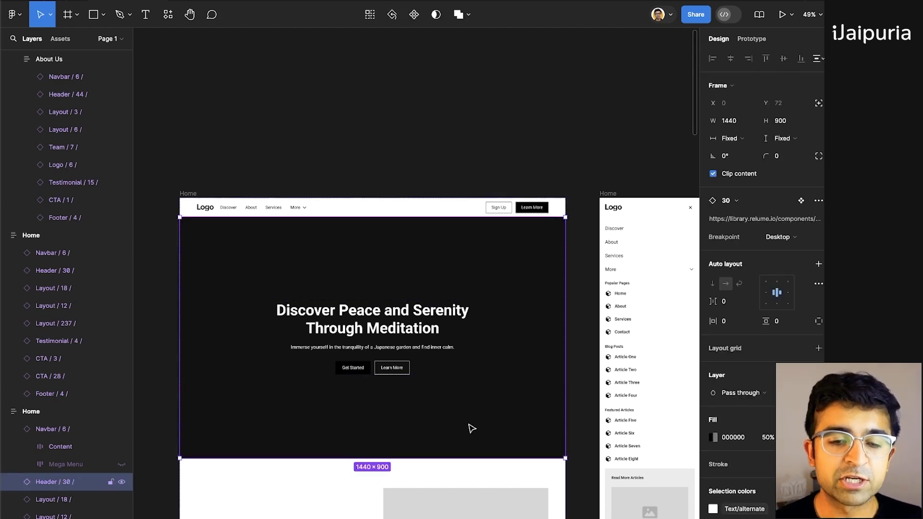
pyautogui.scroll(-5, 472, 428)
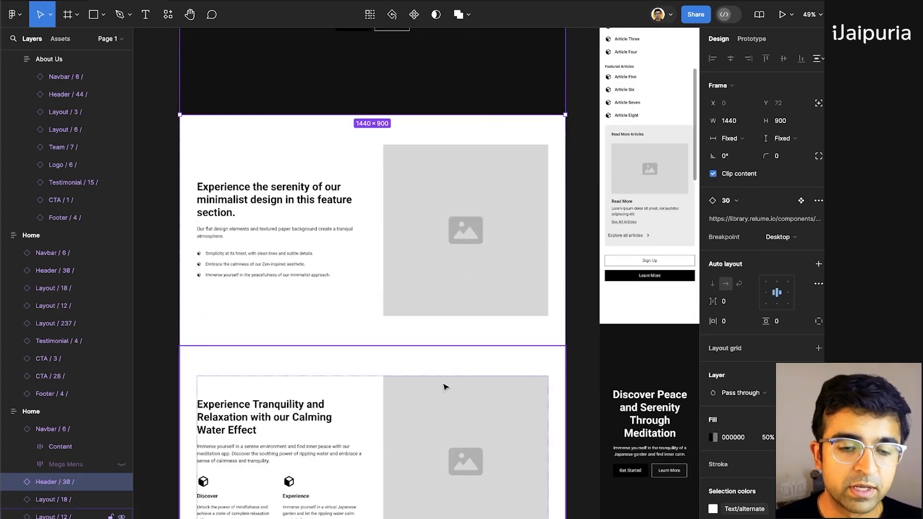
pyautogui.scroll(3, 443, 387)
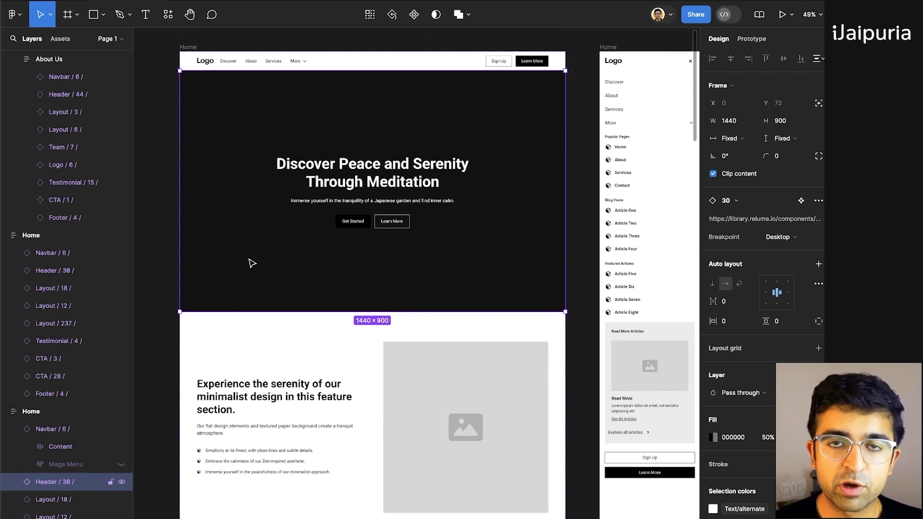
pyautogui.scroll(1, 251, 262)
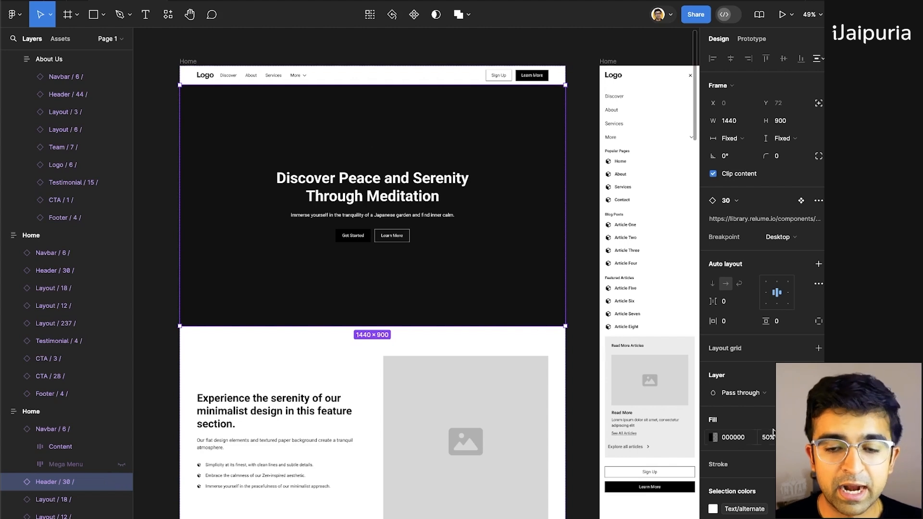
pyautogui.scroll(-3, 755, 401)
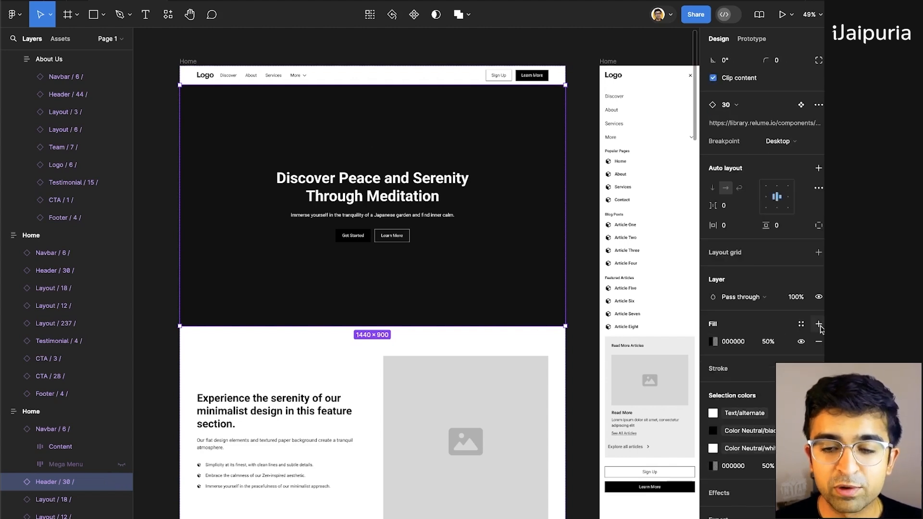
pyautogui.click(819, 342)
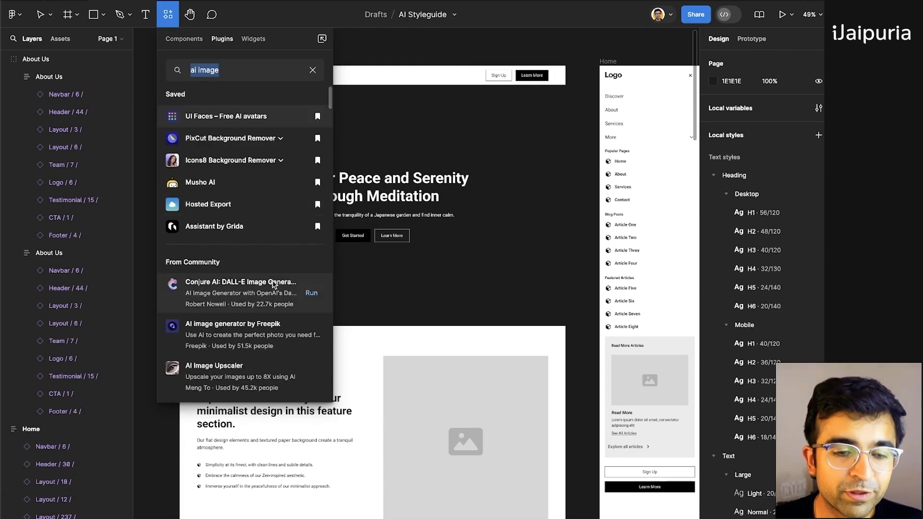
# Run the AI image generator by Freepik plugin and move its window clear of the Home header.
pyautogui.scroll(-2, 272, 284)
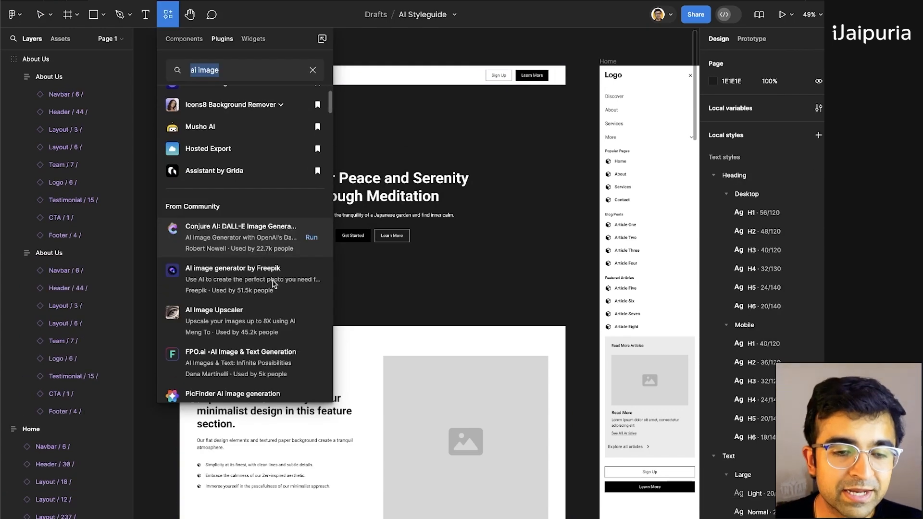
pyautogui.click(311, 280)
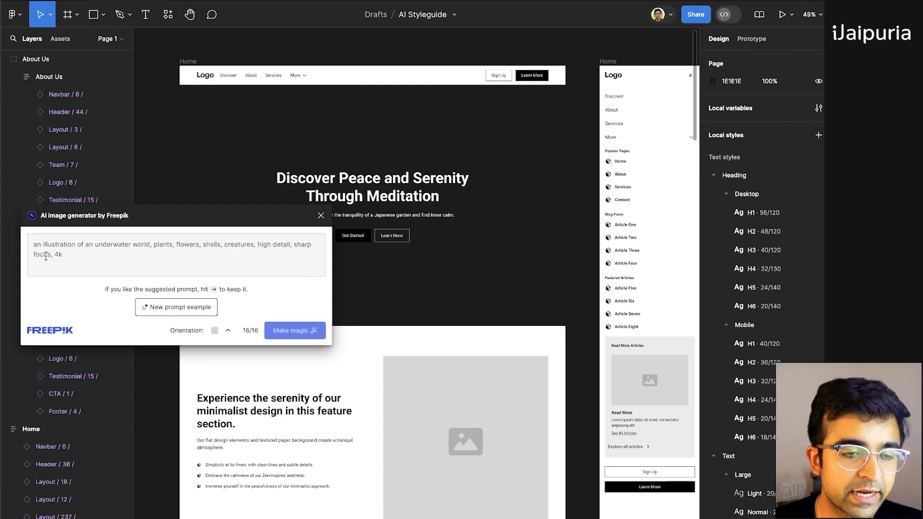
pyautogui.moveTo(144, 219); pyautogui.dragTo(551, 370)
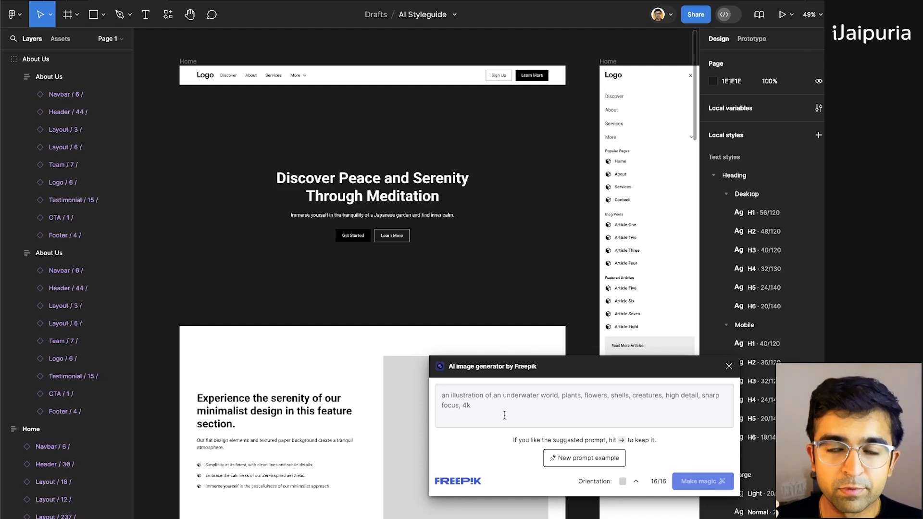
# Enter the prompt "A realistic image of a zen garden with people sitting and meditating, photo, grain effect" for the selected Home header.
pyautogui.click(528, 305)
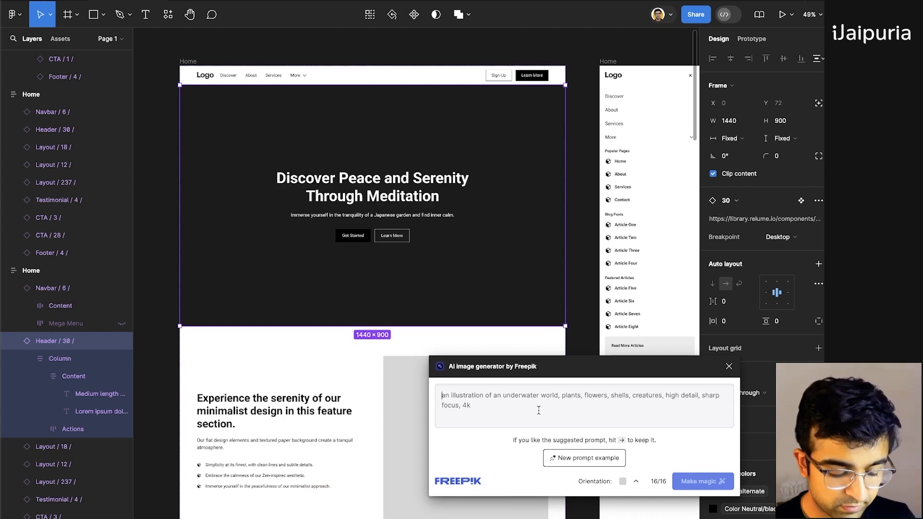
pyautogui.write('A realistic ')
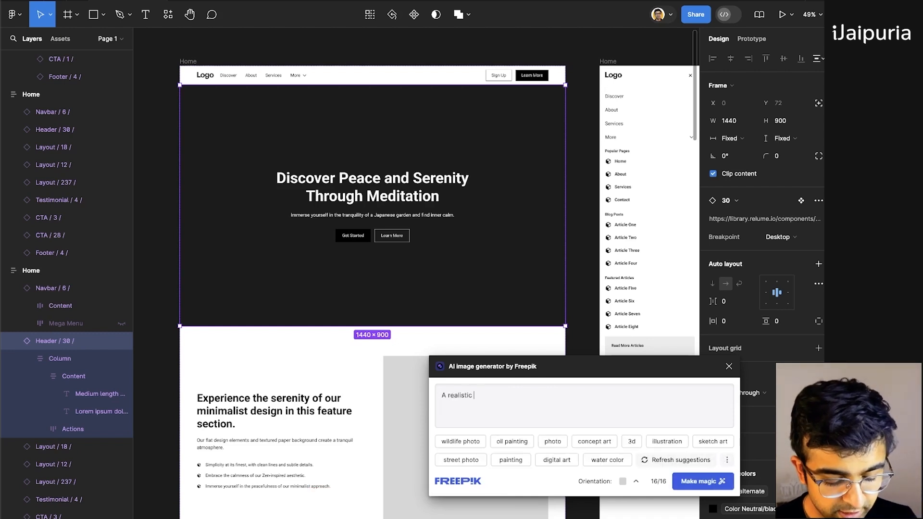
pyautogui.write('image of a zen garden with')
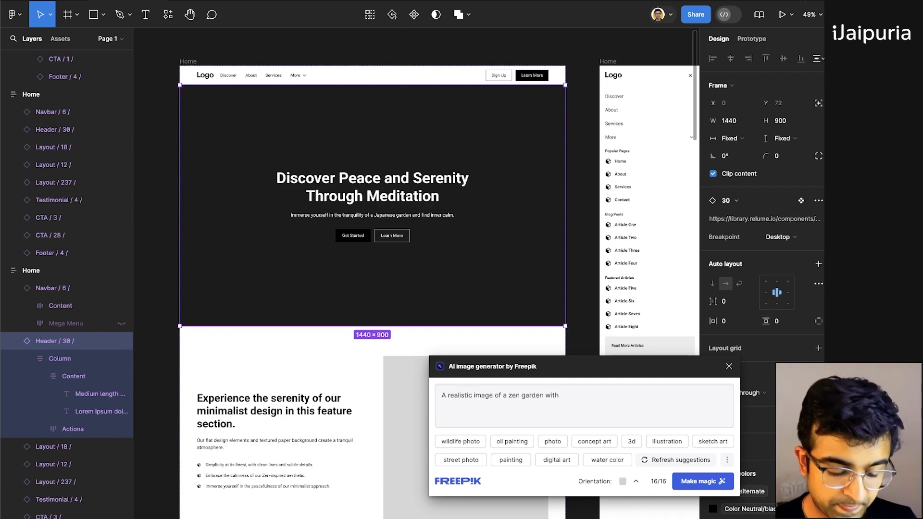
pyautogui.write(' people sitting and meditating,')
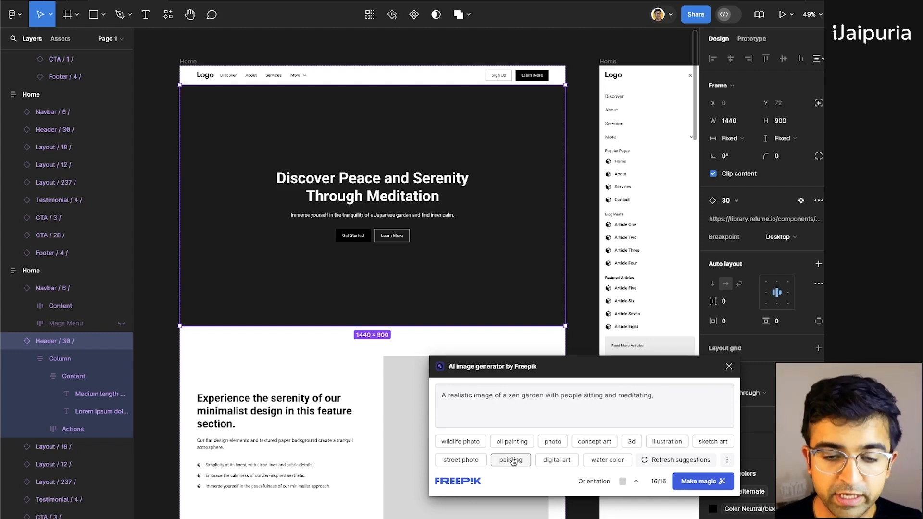
pyautogui.click(552, 442)
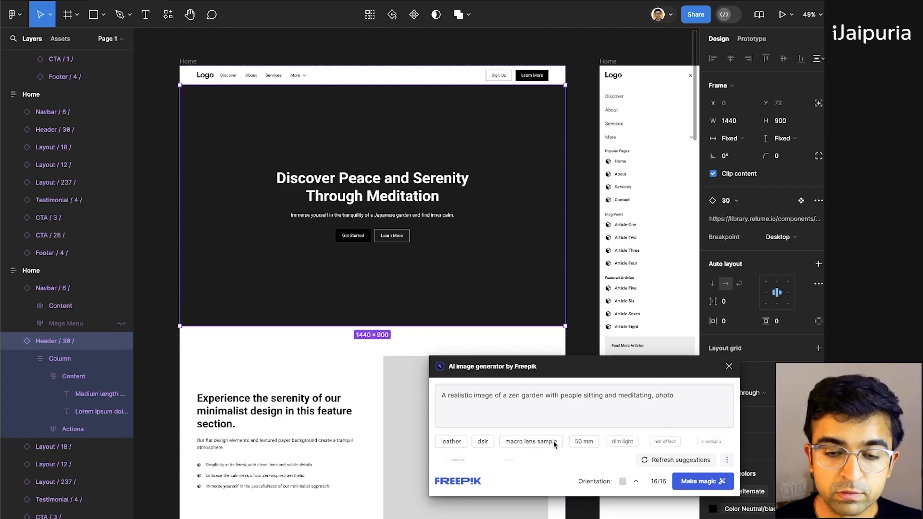
pyautogui.write(',')
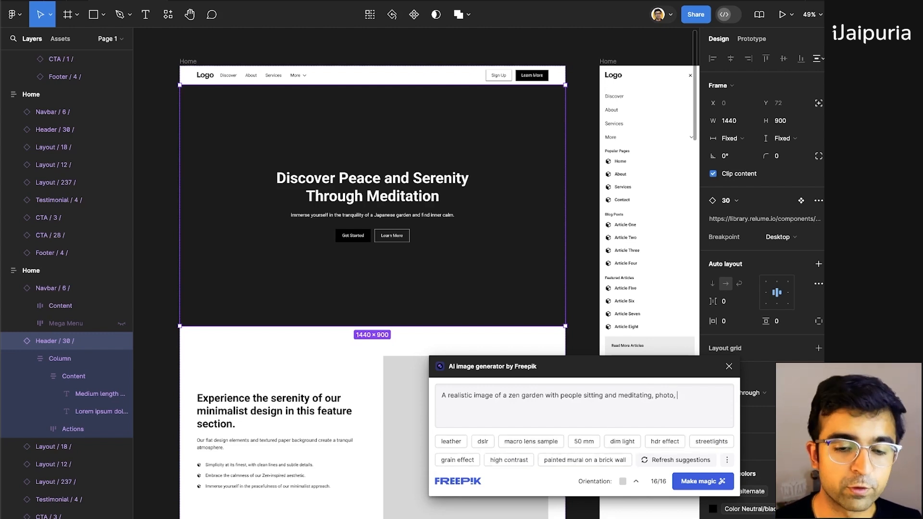
pyautogui.click(457, 460)
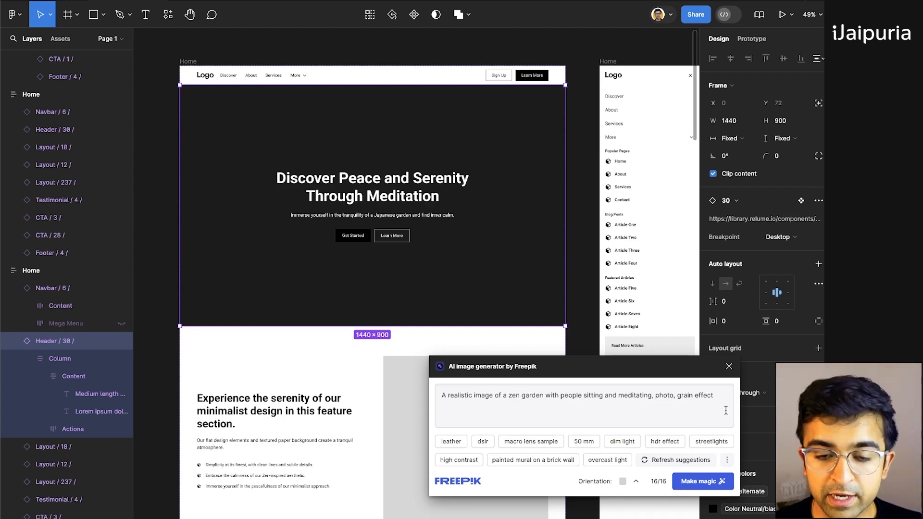
# Choose the landscape orientation, generate the images from the prompt and dismiss the completion message.
pyautogui.click(637, 485)
pyautogui.click(616, 449)
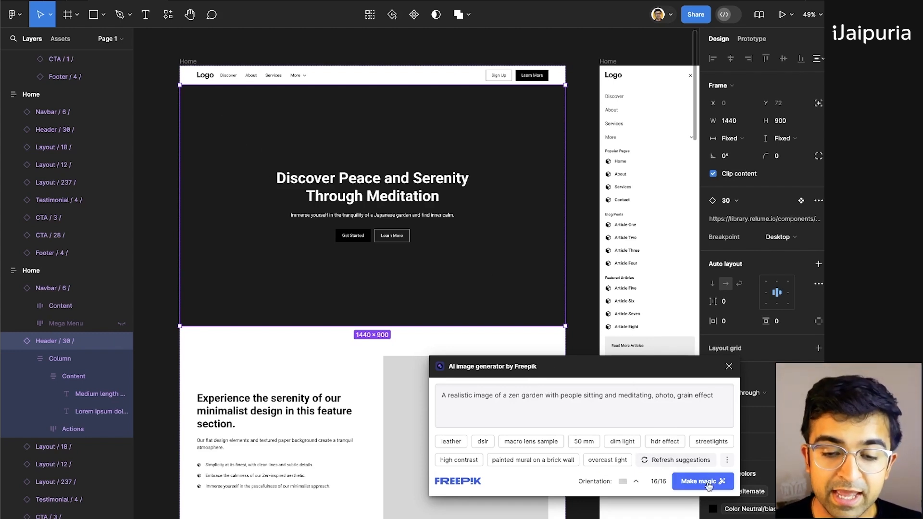
pyautogui.click(691, 483)
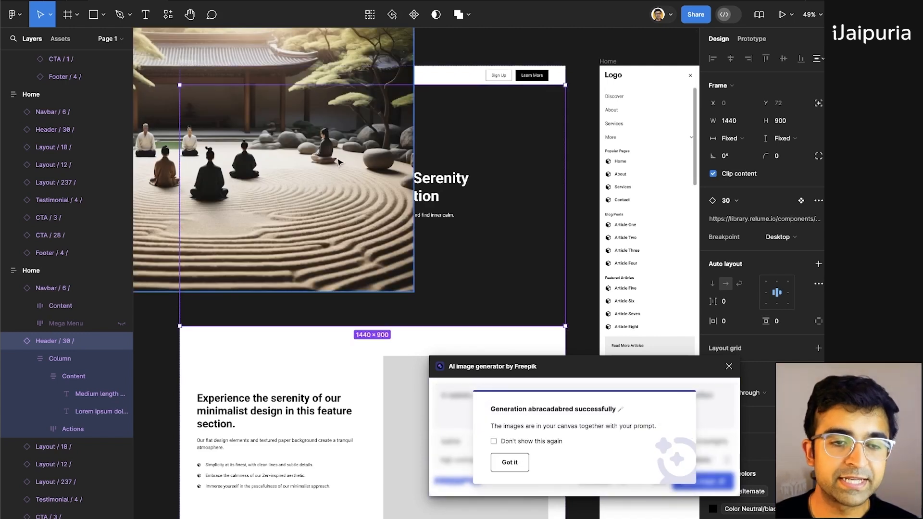
pyautogui.click(510, 462)
# Examine the four generated zen garden images and compare how people are seated in each.
pyautogui.click(313, 159)
pyautogui.moveTo(278, 151)
pyautogui.mouseDown()
pyautogui.moveTo(446, 218)
pyautogui.moveTo(430, 197)
pyautogui.moveTo(285, 162)
pyautogui.mouseUp()
pyautogui.scroll(-5, 443, 218)
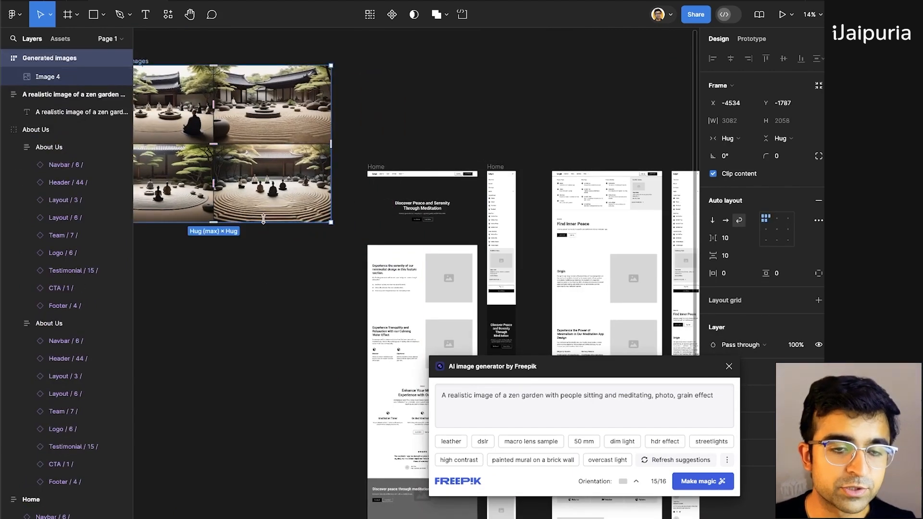
pyautogui.scroll(3, 262, 219)
pyautogui.moveTo(276, 255); pyautogui.dragTo(444, 357)
pyautogui.scroll(5, 368, 194)
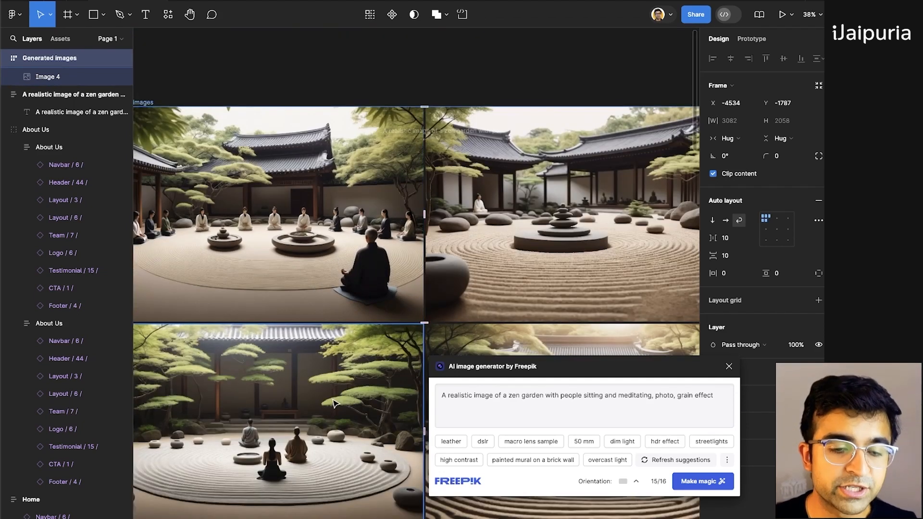
pyautogui.scroll(-3, 331, 402)
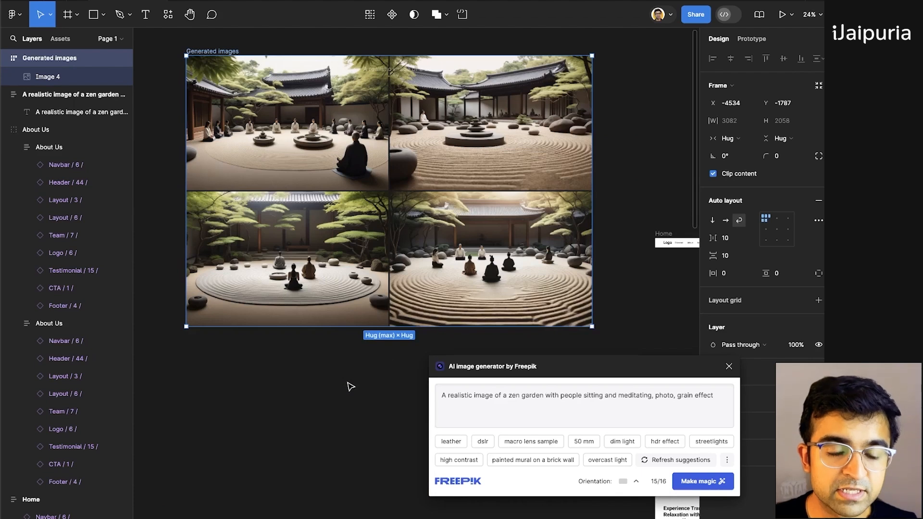
pyautogui.click(519, 295)
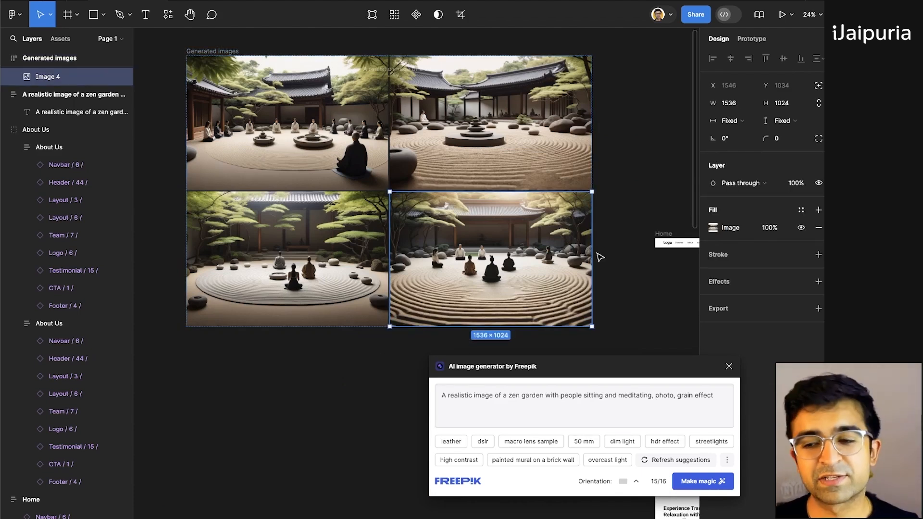
pyautogui.press('Tab')
pyautogui.press('Tab')
pyautogui.press('Tab')
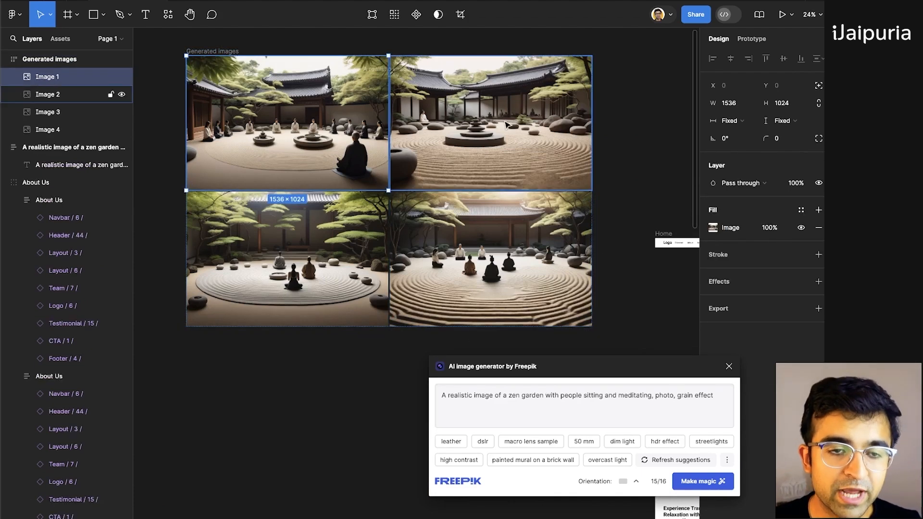
pyautogui.press('Tab')
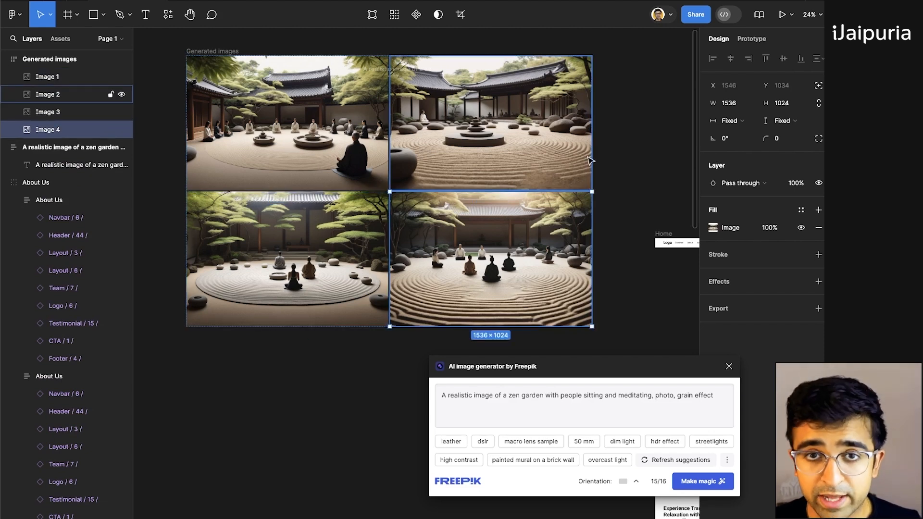
# Copy Image 1, the generated zen garden with a large seated figure in the foreground, and return to the desktop Home wireframe.
pyautogui.click(195, 164)
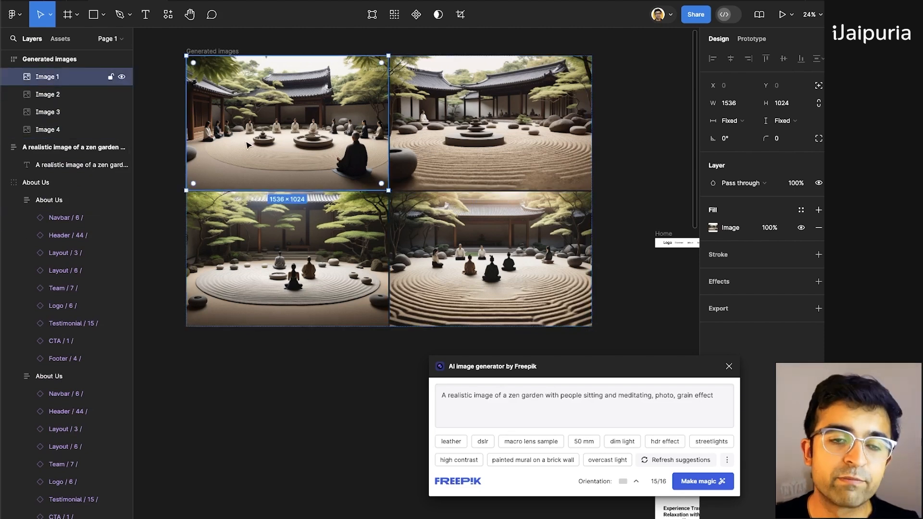
pyautogui.scroll(5, 248, 146)
pyautogui.scroll(-5, 248, 145)
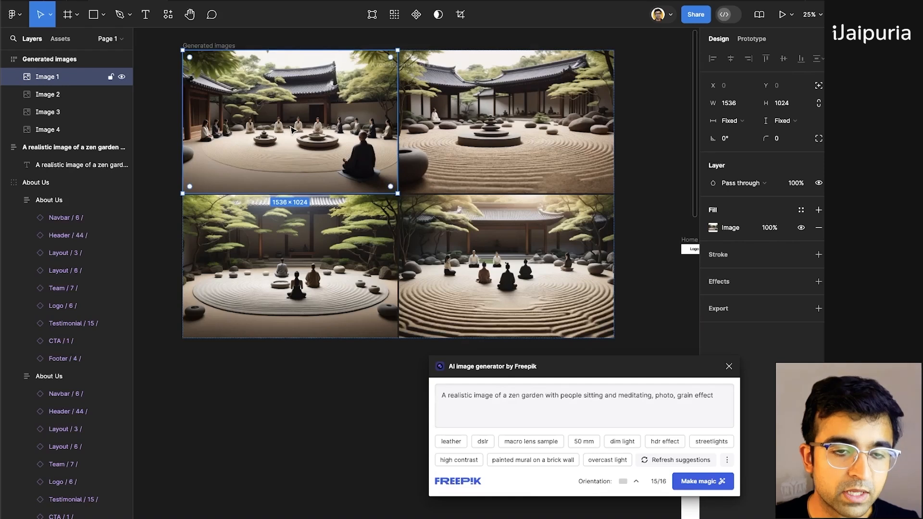
pyautogui.scroll(1, 292, 130)
pyautogui.scroll(1, 292, 130)
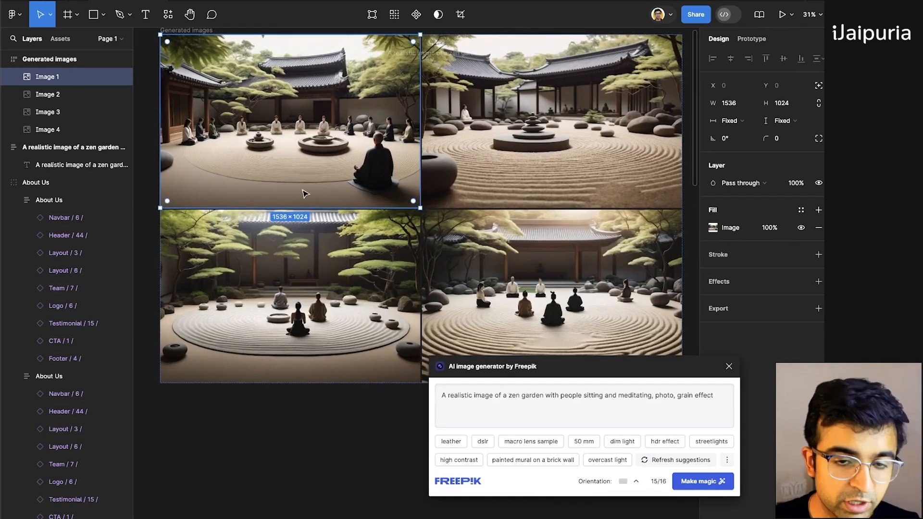
pyautogui.click(295, 437)
pyautogui.moveTo(601, 231); pyautogui.dragTo(316, 216)
pyautogui.moveTo(560, 224); pyautogui.dragTo(336, 113)
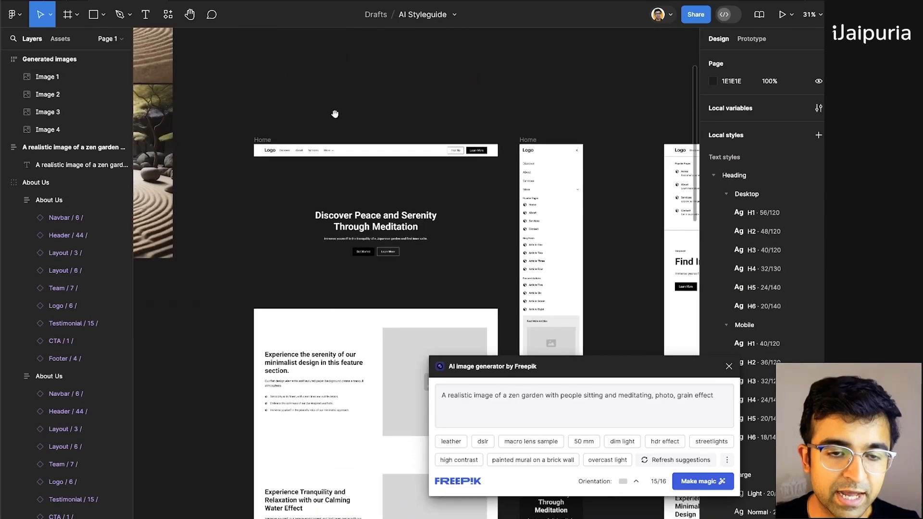
# Try to paste the copied image into the desktop Home frame and place it over the header with absolute positioning.
pyautogui.click(293, 223)
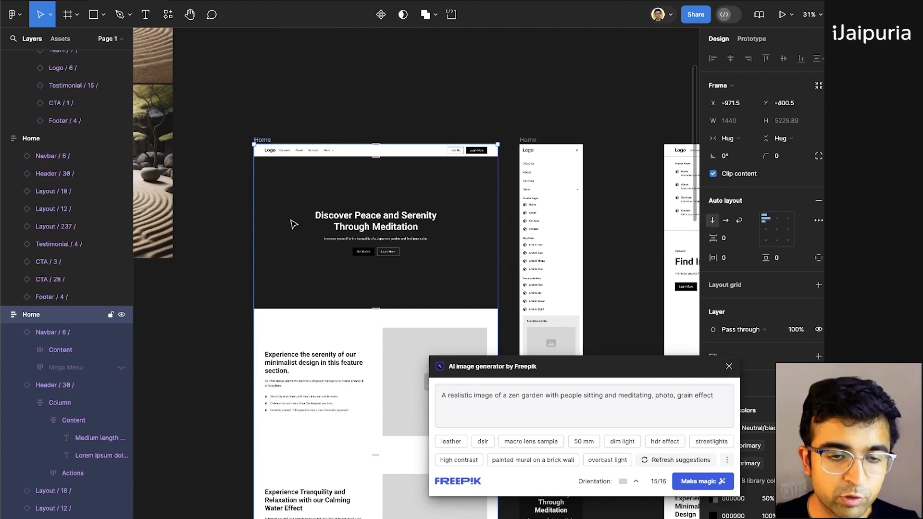
pyautogui.scroll(10, 293, 223)
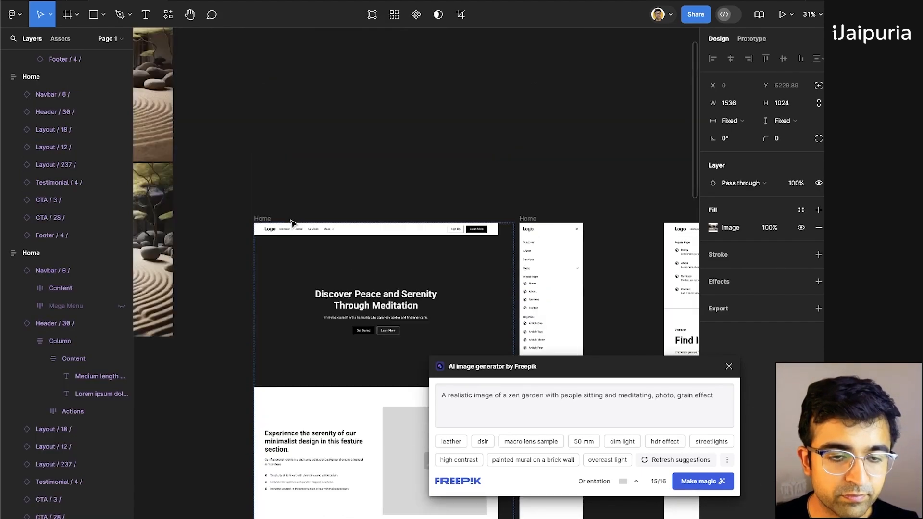
pyautogui.click(285, 287)
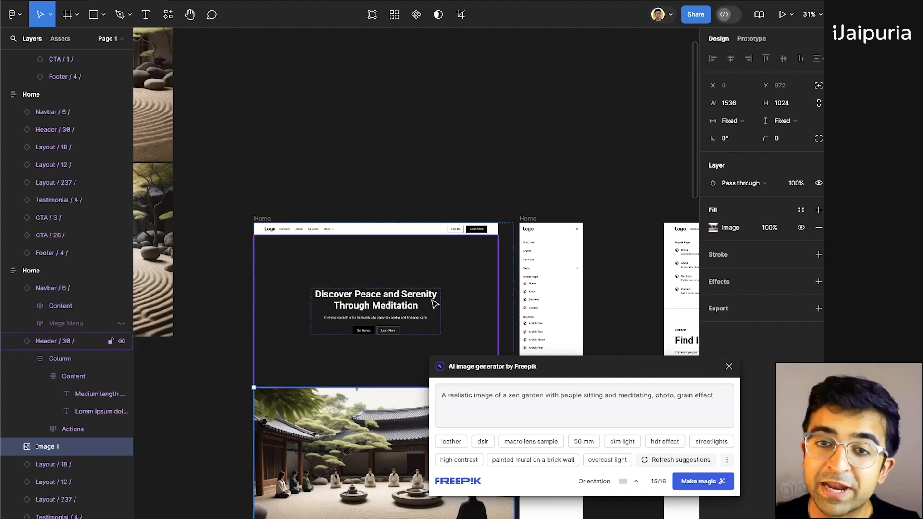
pyautogui.click(819, 88)
pyautogui.moveTo(363, 421); pyautogui.dragTo(349, 266)
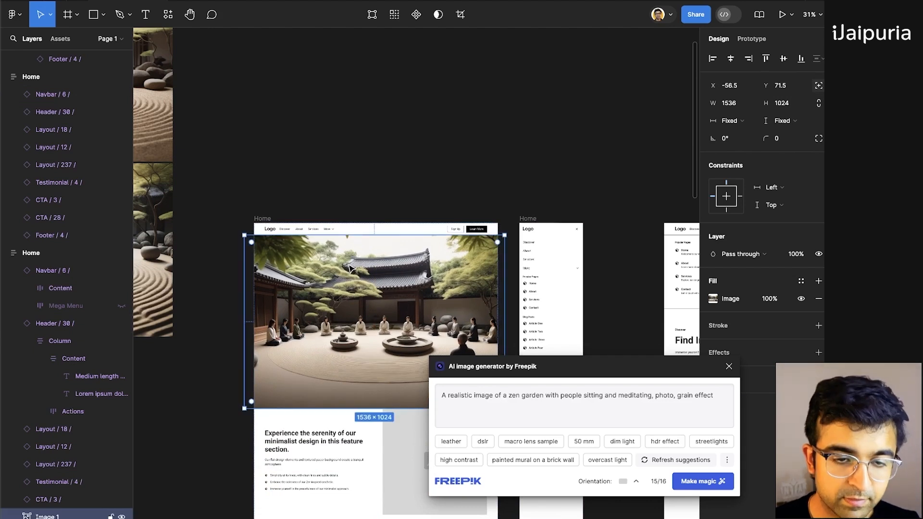
# Remove the pasted zen garden image from the desktop Home frame.
pyautogui.press('Delete')
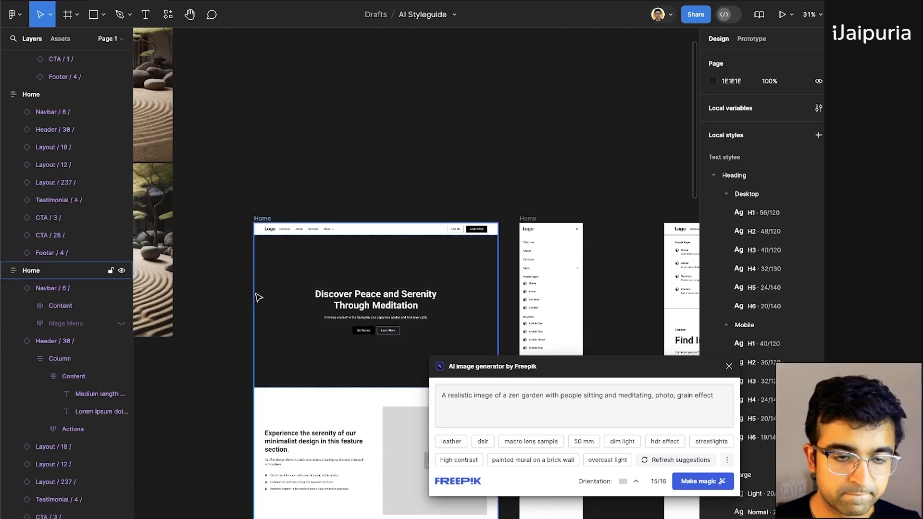
pyautogui.click(258, 294)
pyautogui.hotkey('ctrl', 'z')
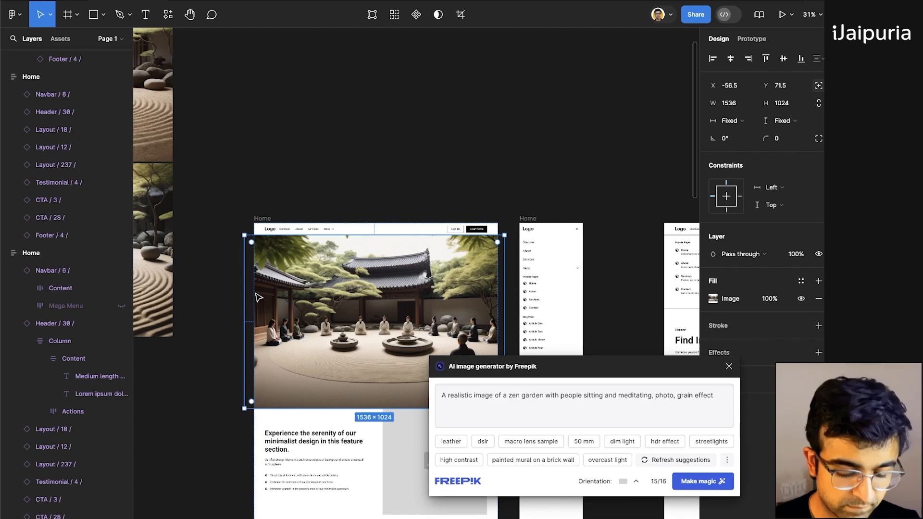
pyautogui.press('Delete')
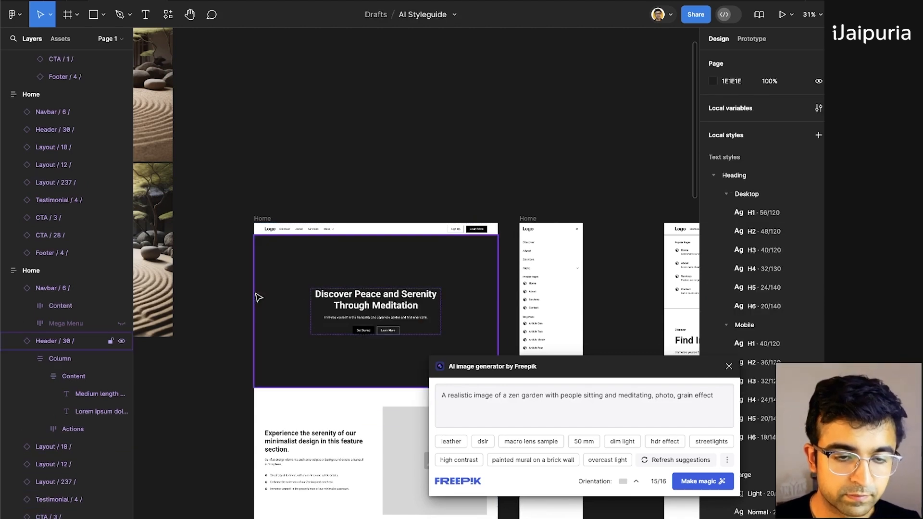
# Detach the desktop Home header instance and insert the zen garden image into its column, absolutely positioned behind the text and buttons.
pyautogui.click(310, 308)
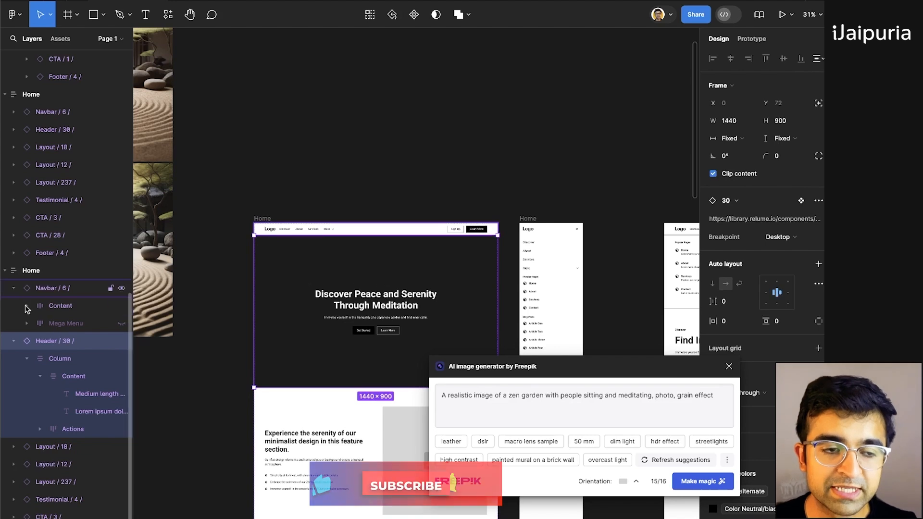
pyautogui.rightClick(354, 317)
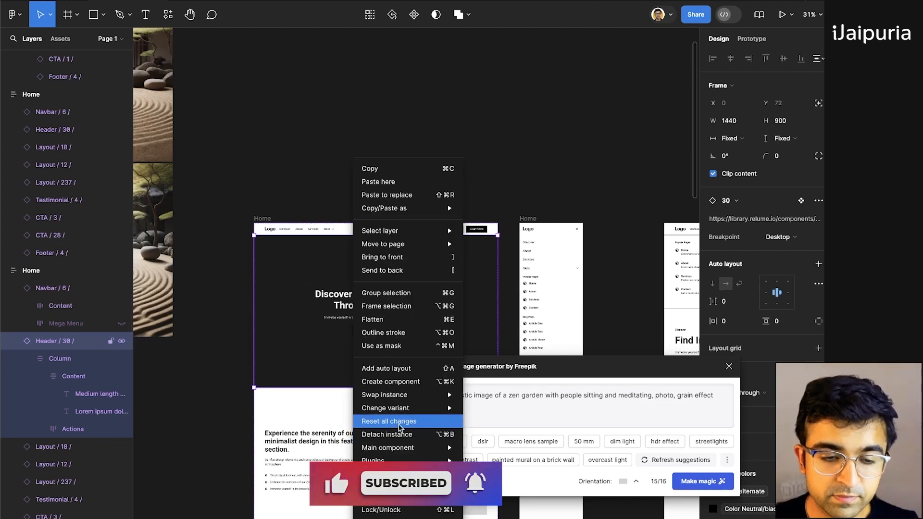
pyautogui.moveTo(402, 442)
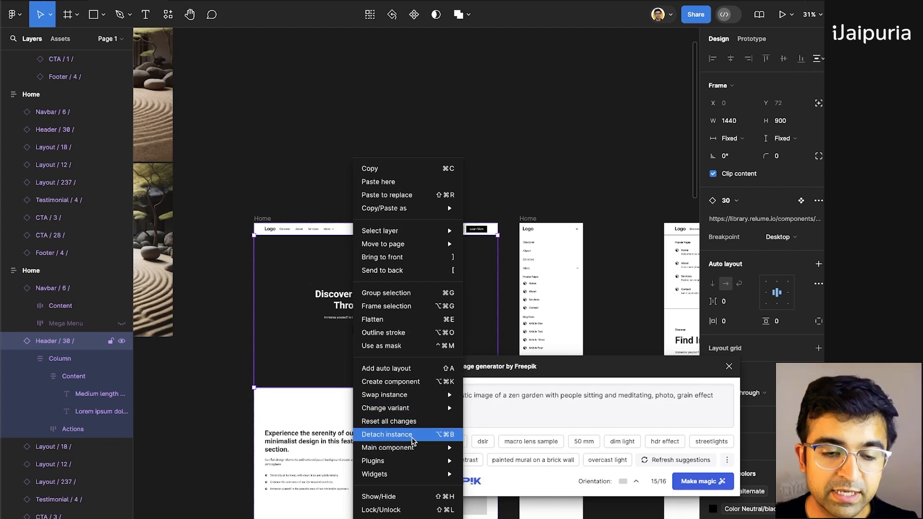
pyautogui.click(385, 439)
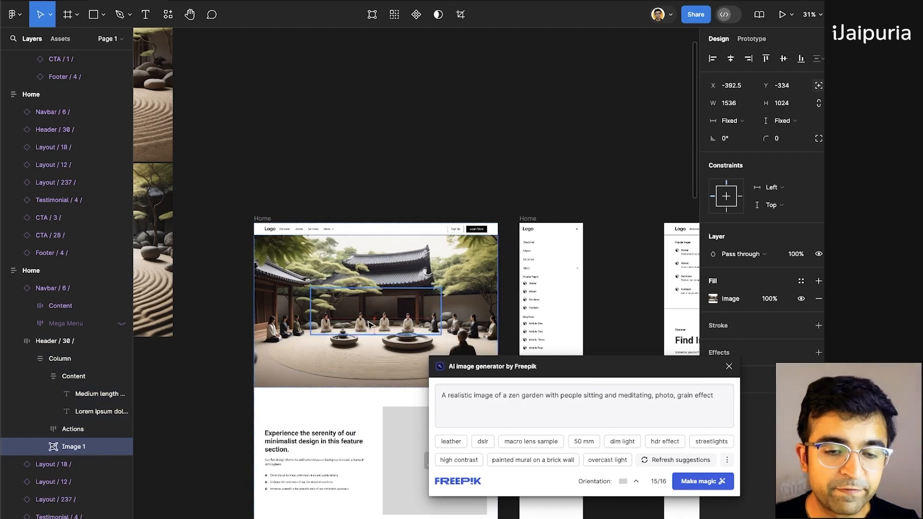
pyautogui.hotkey('ctrl', '[')
pyautogui.hotkey('ctrl', '[')
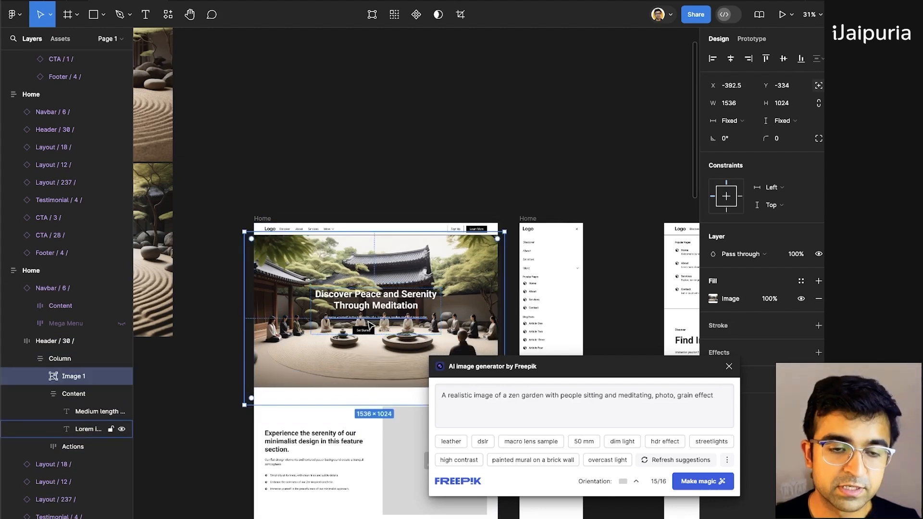
# Set the layer opacity of the header's zen garden image to 40% and deselect it.
pyautogui.click(798, 257)
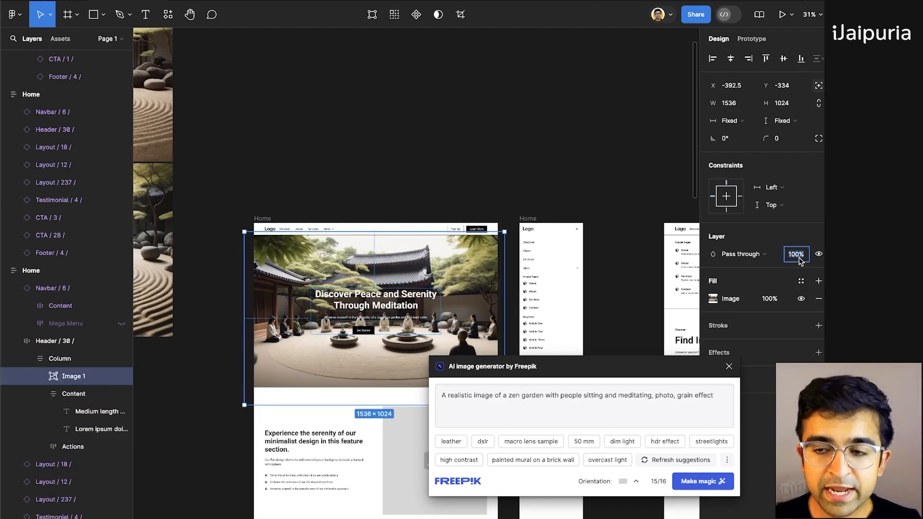
pyautogui.write('20')
pyautogui.press('Return')
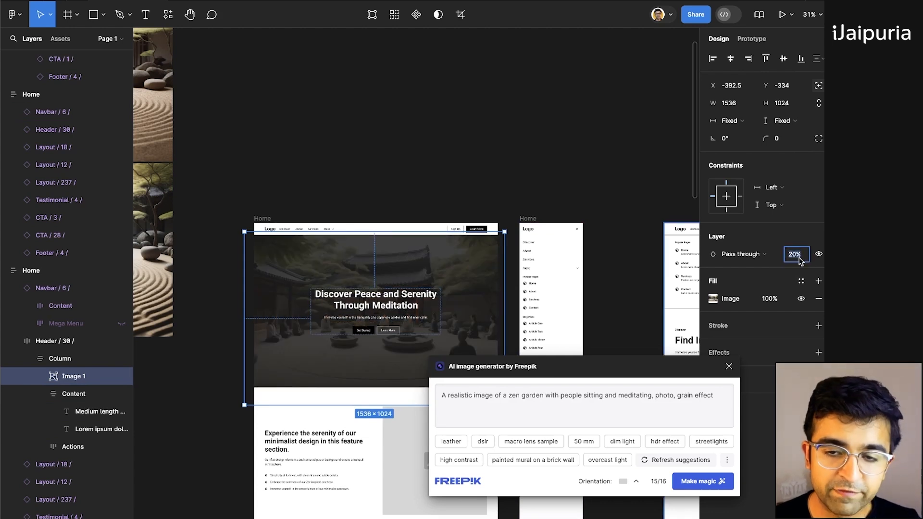
pyautogui.write('40')
pyautogui.press('Return')
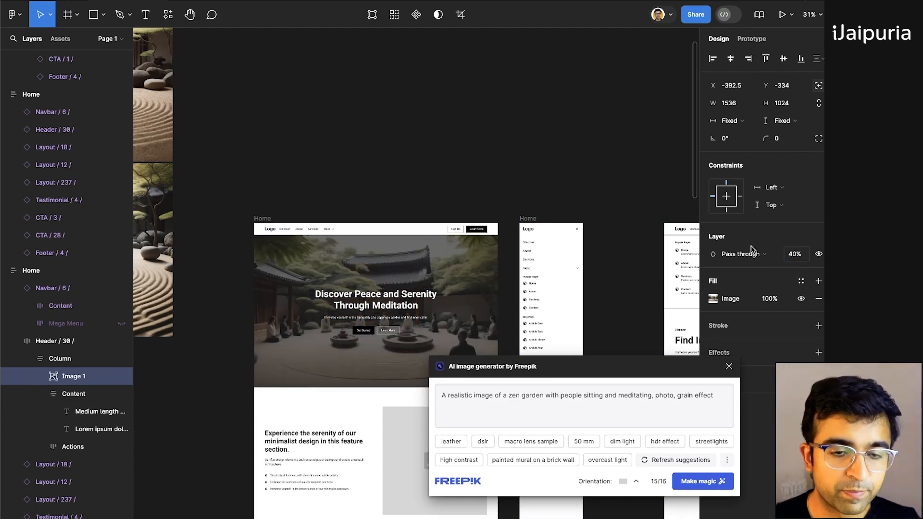
pyautogui.click(429, 165)
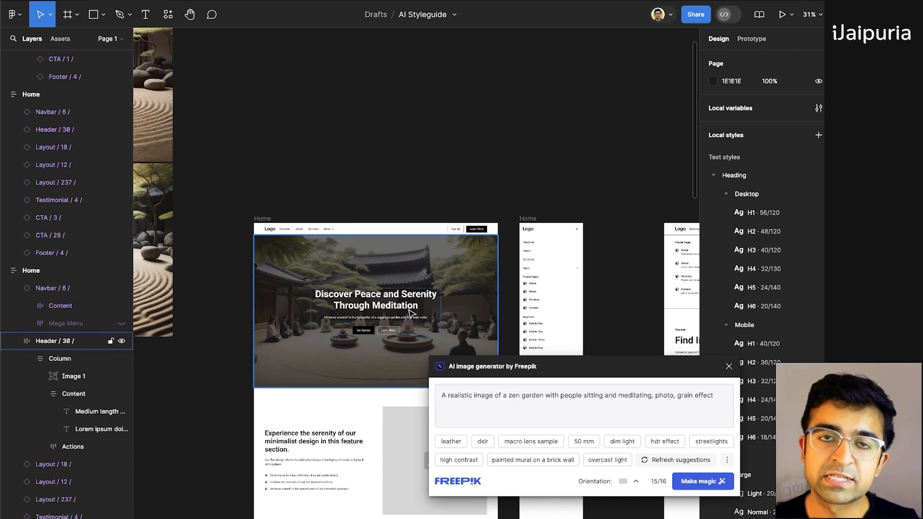
# Examine the image placeholders and headings of the two feature sections below the desktop Home header.
pyautogui.scroll(-3, 412, 315)
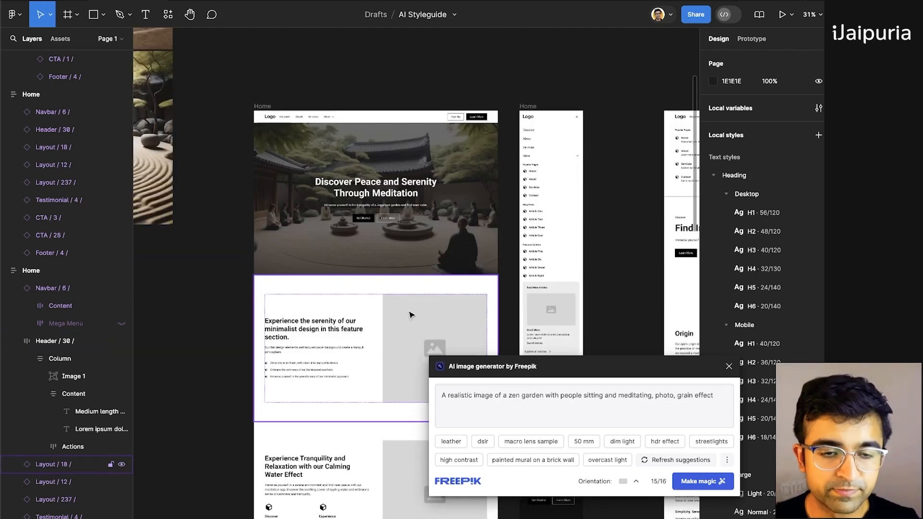
pyautogui.doubleClick(453, 333)
pyautogui.scroll(-3, 448, 333)
pyautogui.scroll(-3, 449, 334)
pyautogui.doubleClick(431, 250)
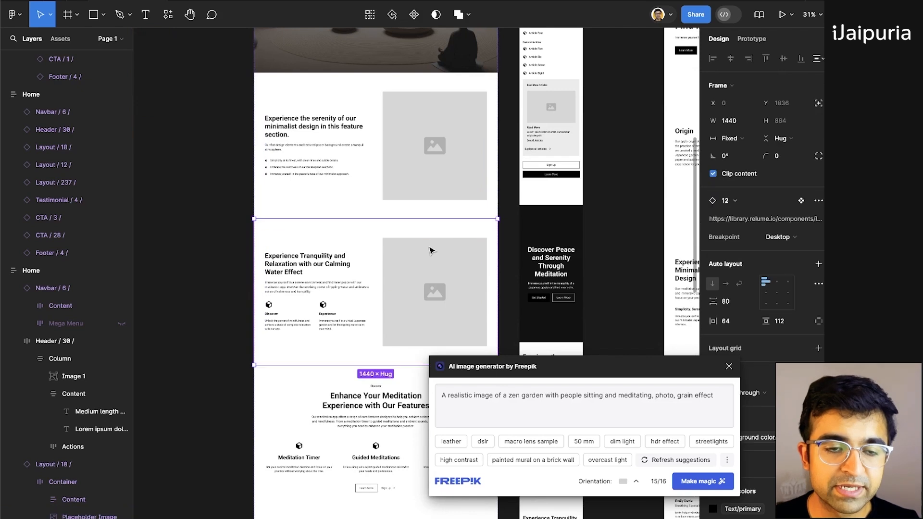
pyautogui.doubleClick(430, 250)
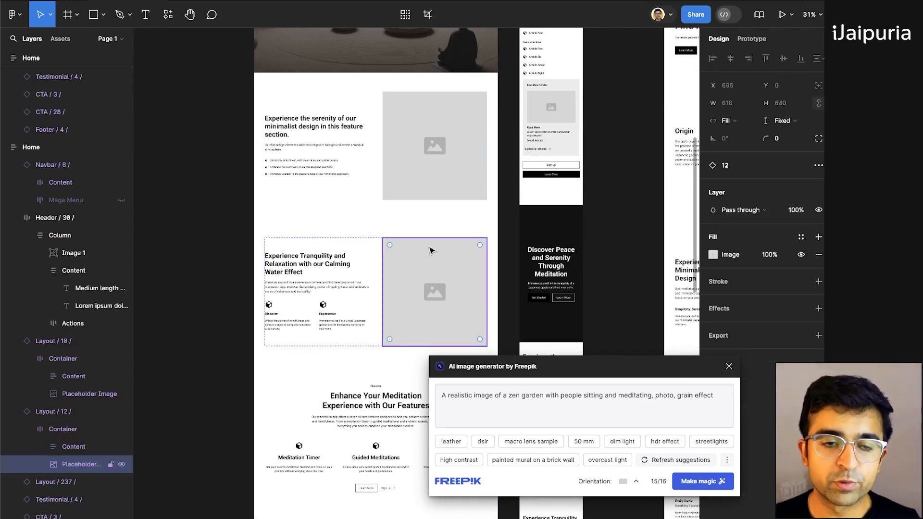
pyautogui.doubleClick(313, 265)
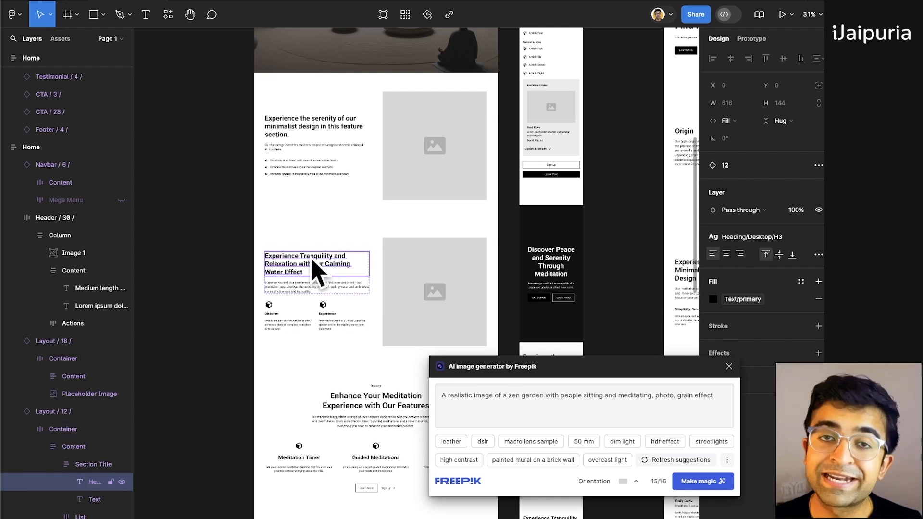
# Select the entire heading text "Experience the serenity of our minimalist design in this feature section." in the desktop Home frame.
pyautogui.scroll(4, 317, 270)
pyautogui.click(288, 277)
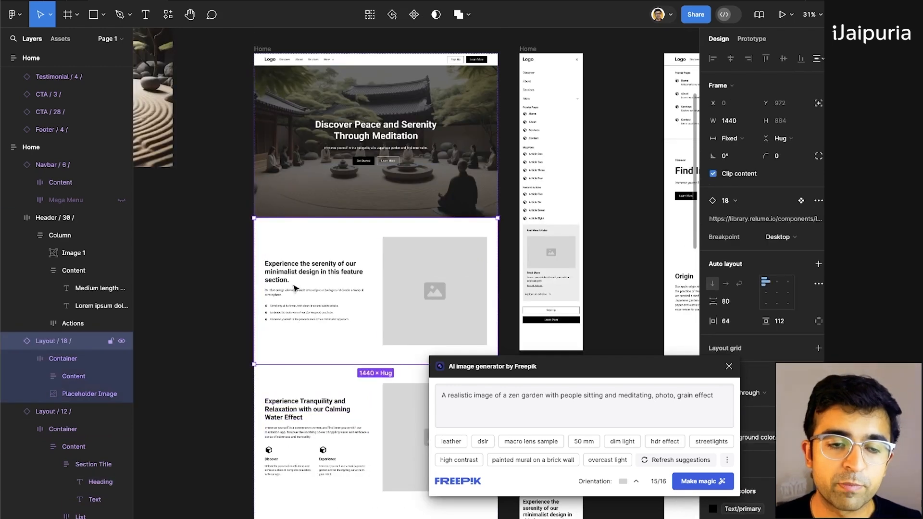
pyautogui.doubleClick(287, 275)
pyautogui.doubleClick(287, 276)
pyautogui.doubleClick(287, 276)
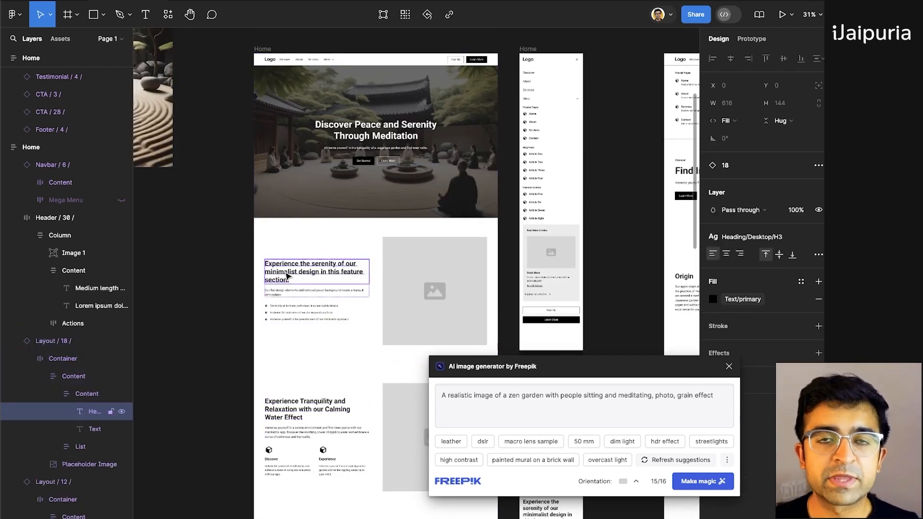
pyautogui.doubleClick(287, 276)
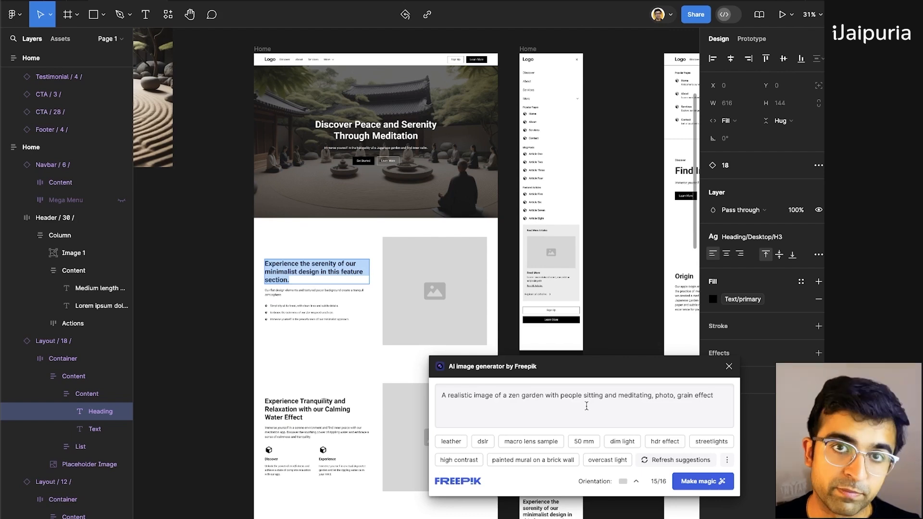